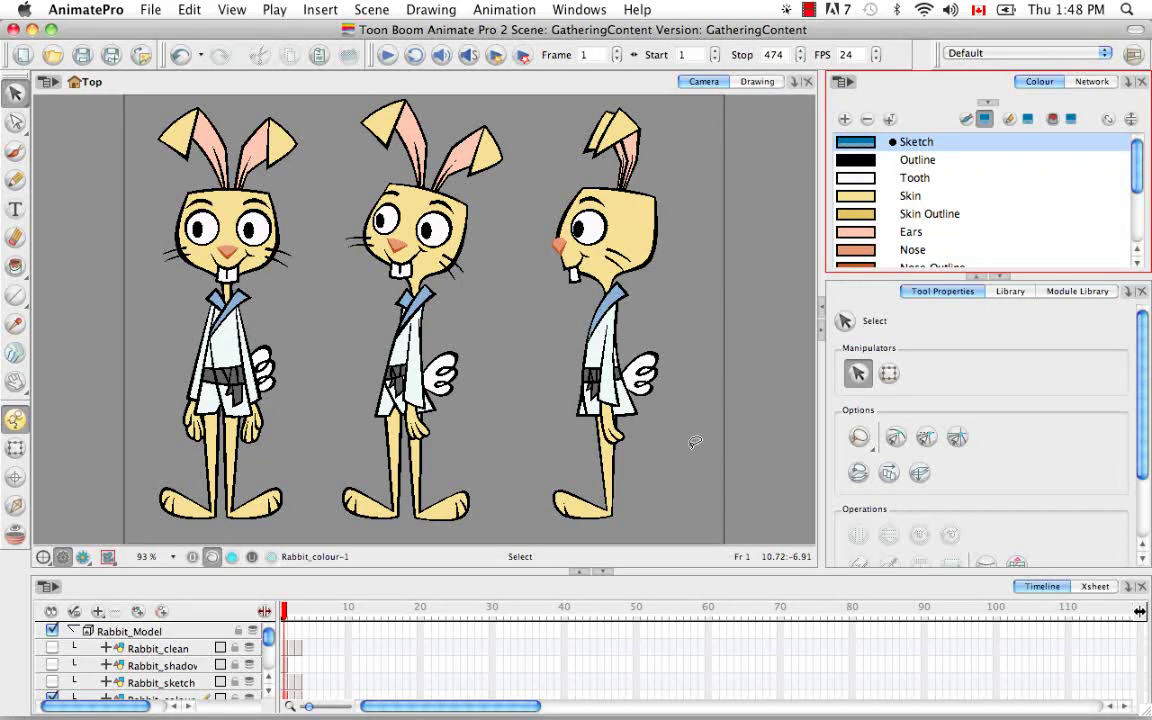
# Step: Set the keyboard shortcut set to Adobe Flash in the preferences
pyautogui.click(88, 10)
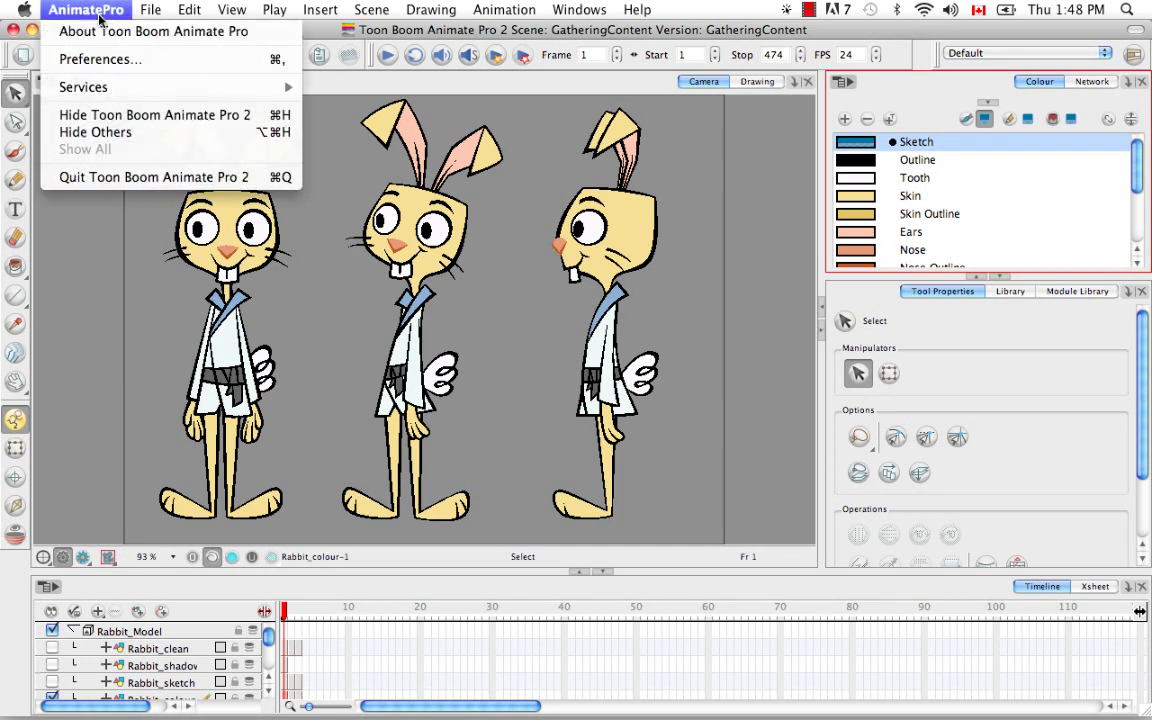
pyautogui.click(156, 60)
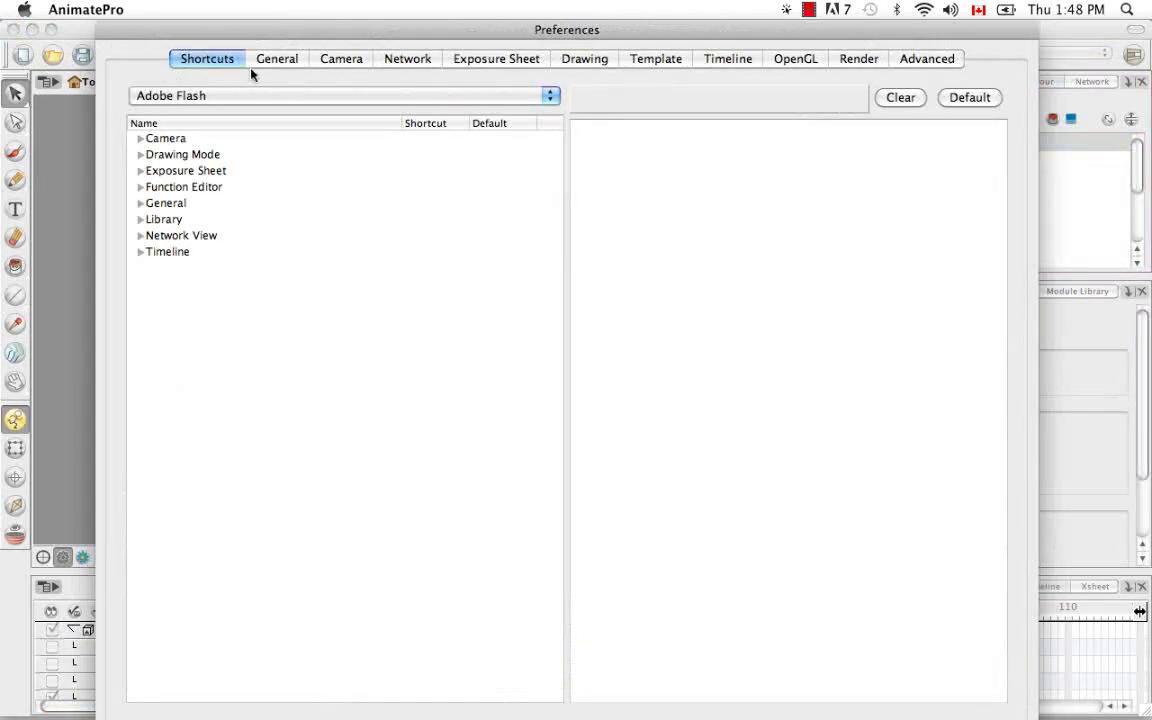
pyautogui.click(551, 98)
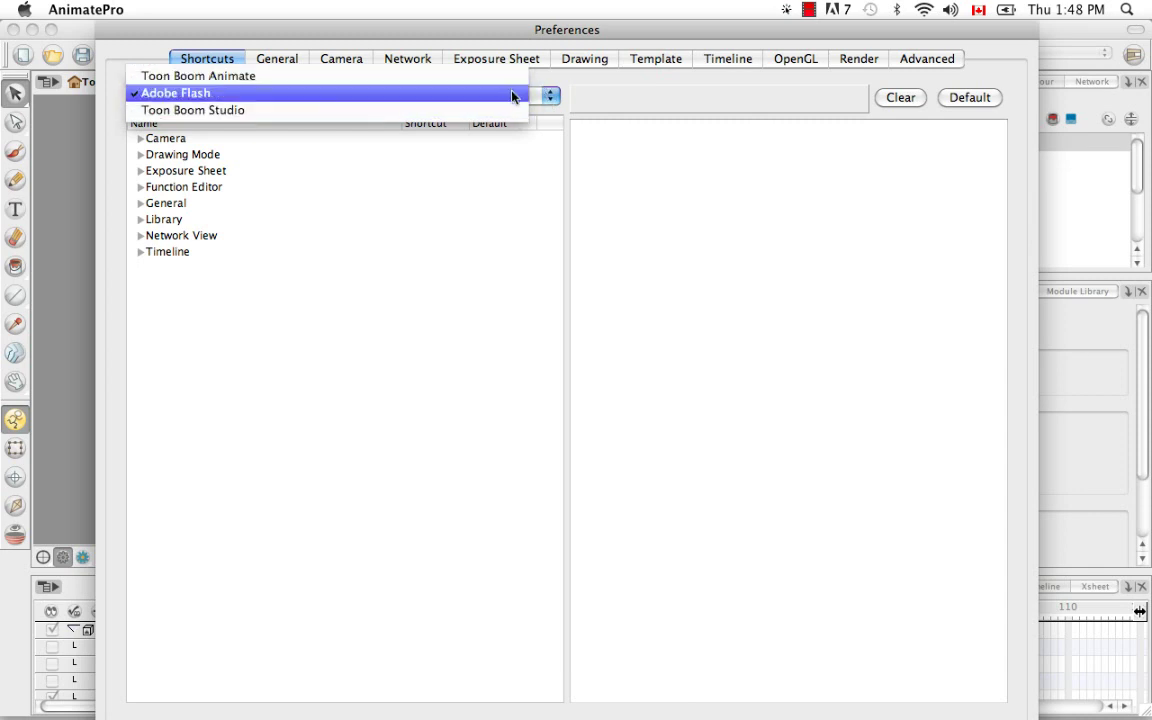
pyautogui.click(512, 98)
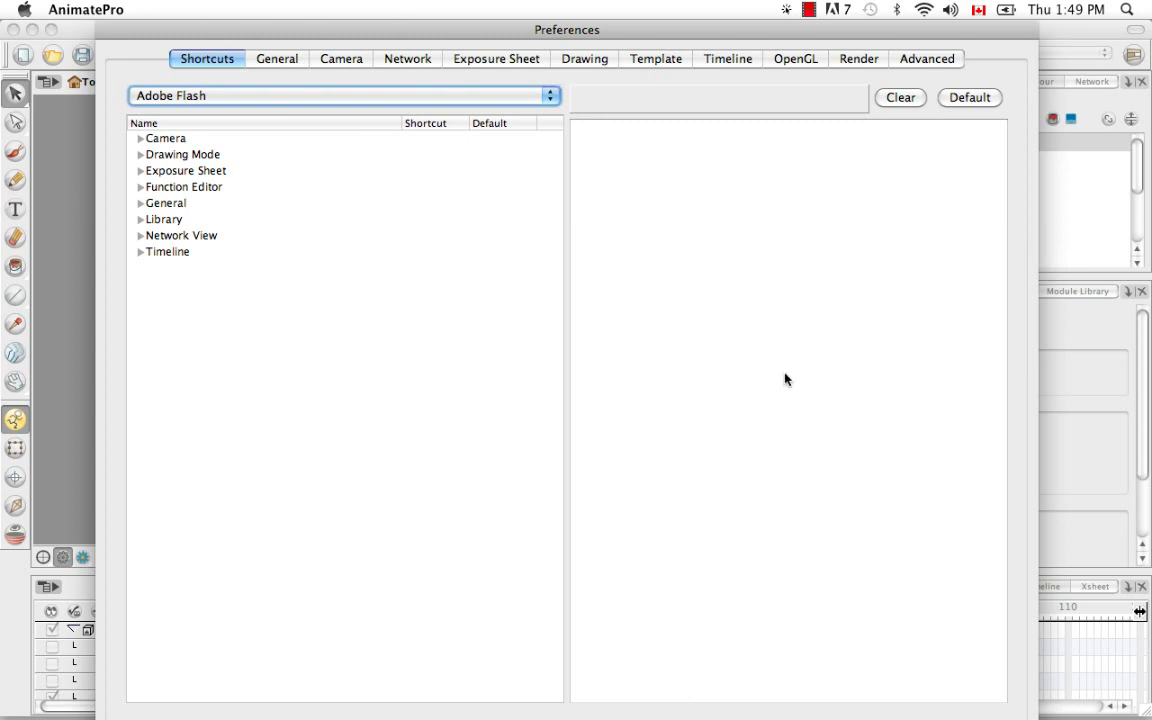
pyautogui.press('Return')
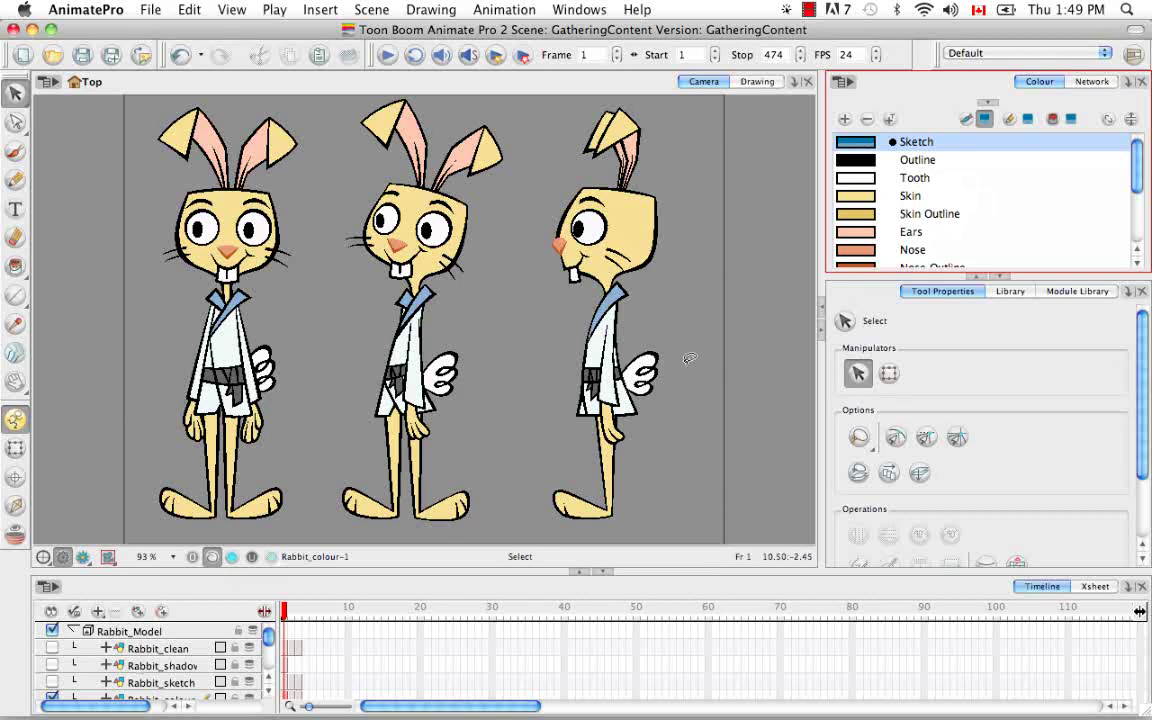
# Step: Delete the exposures on frames 3 and 2 of the Rabbit_colour layer in the timeline
pyautogui.click(287, 702)
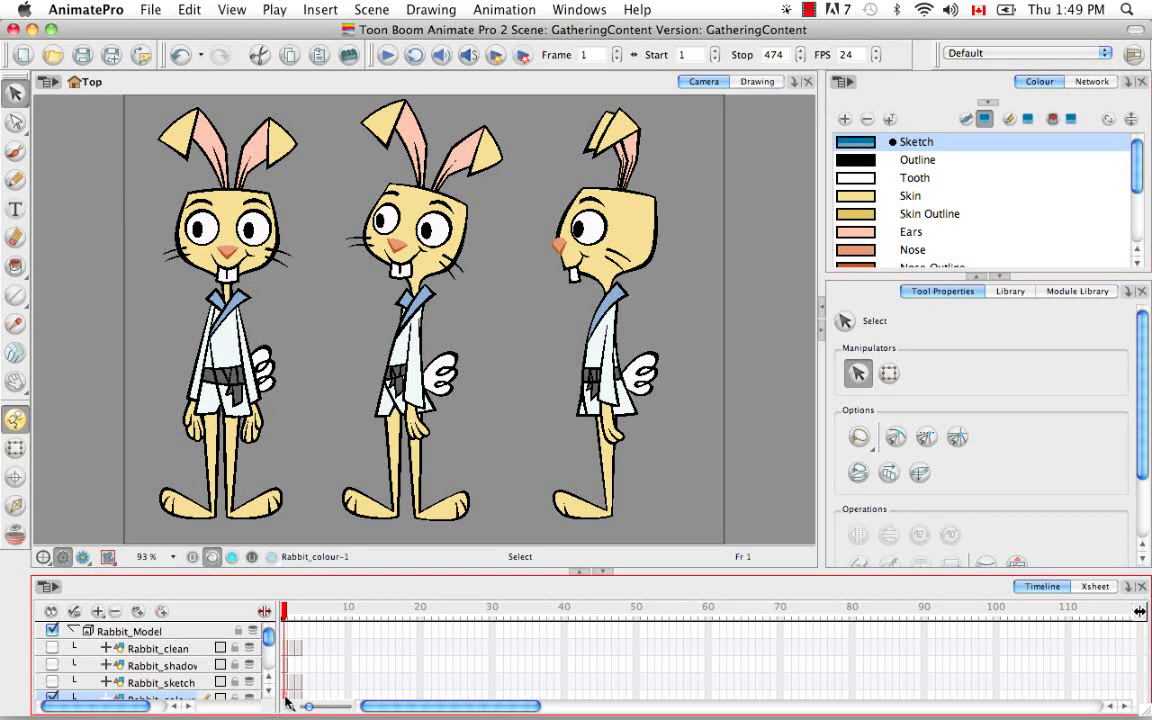
pyautogui.click(291, 699)
pyautogui.click(295, 697)
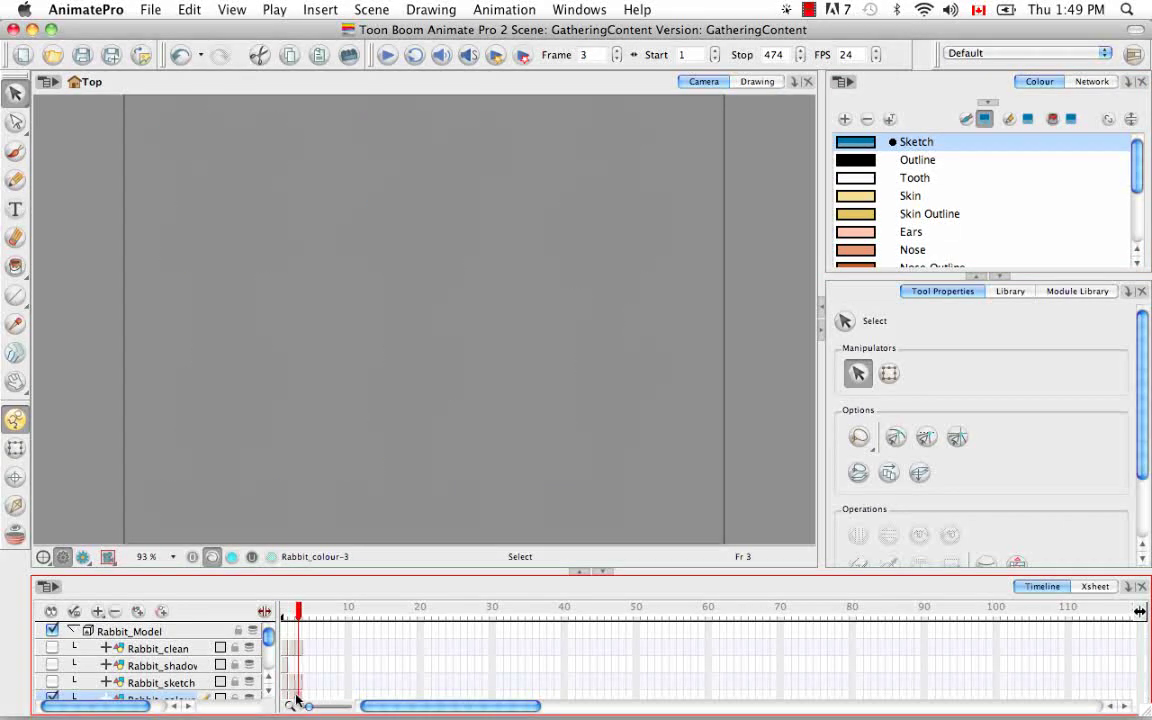
pyautogui.press('BackSpace')
pyautogui.click(291, 697)
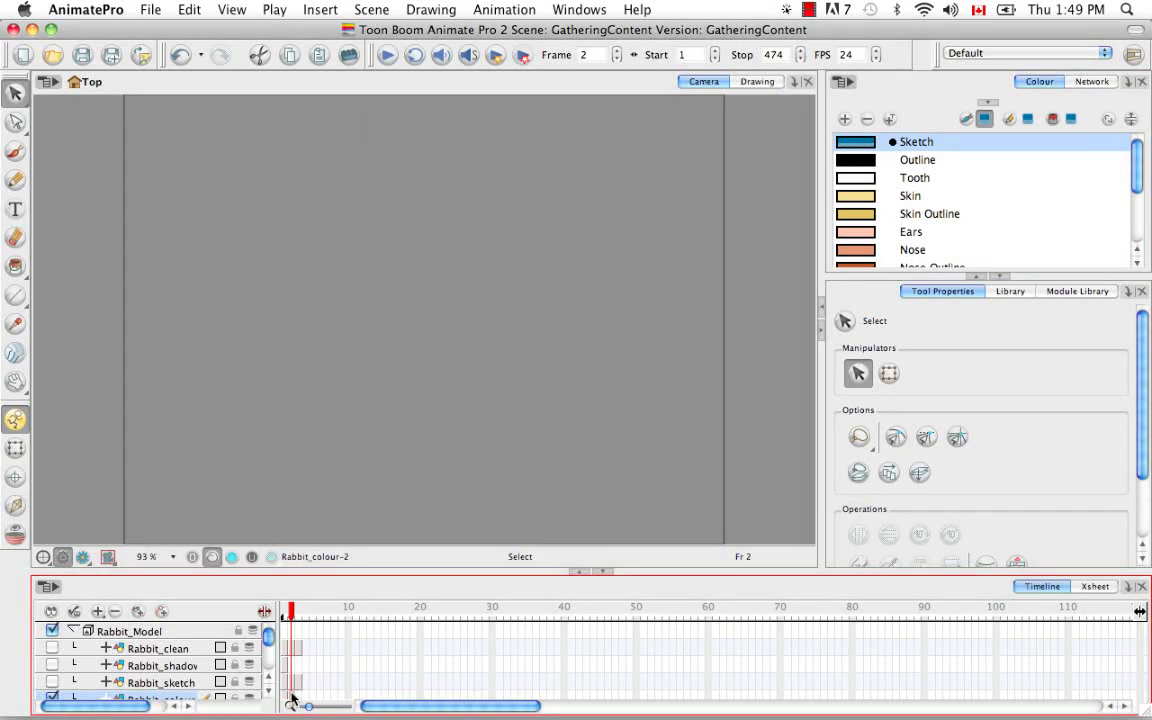
pyautogui.press('BackSpace')
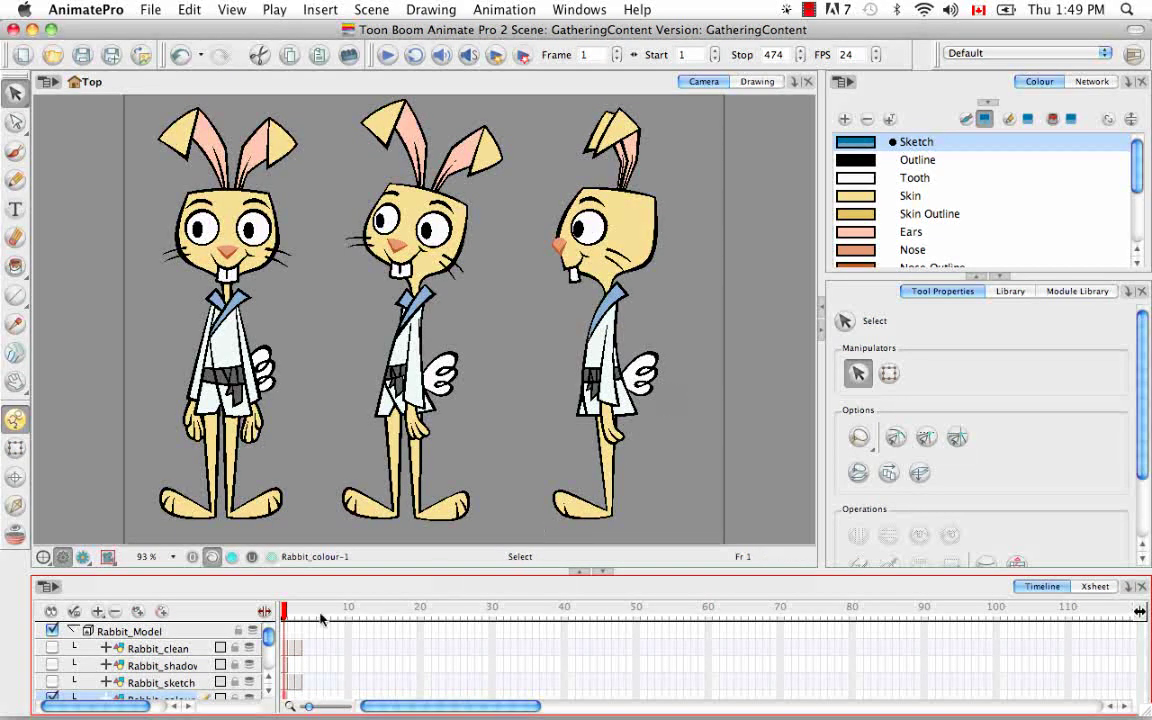
pyautogui.moveTo(268, 640); pyautogui.dragTo(268, 650)
pyautogui.scroll(-1, 268, 650)
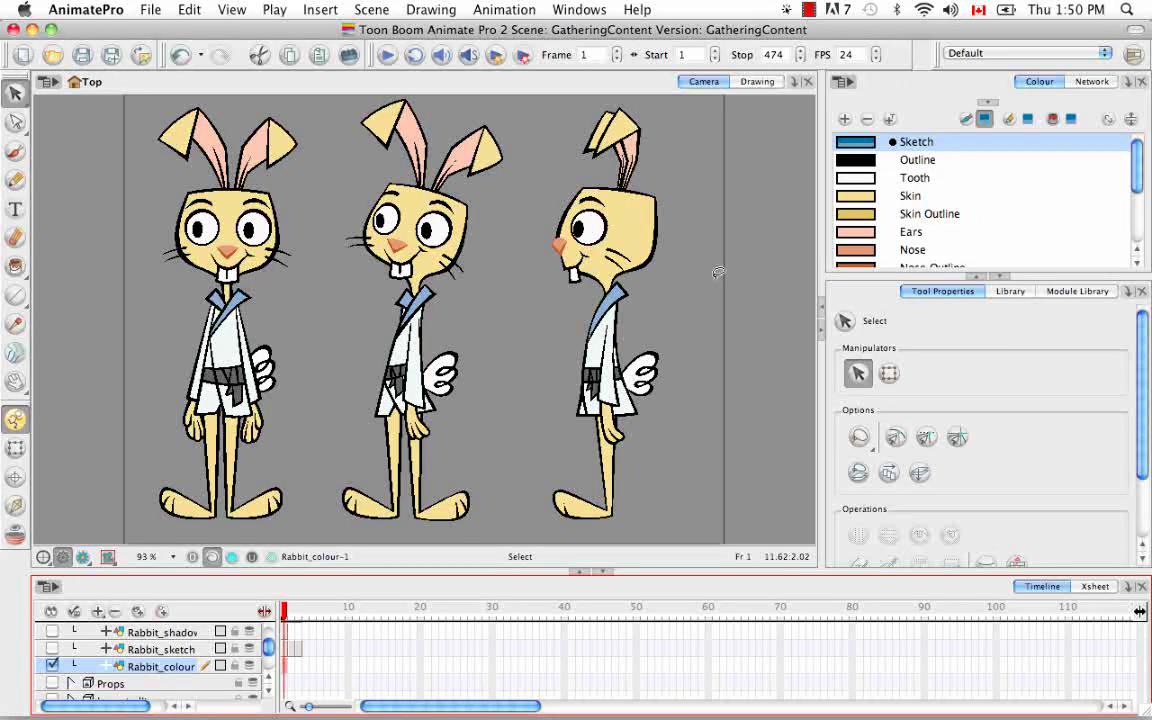
pyautogui.moveTo(269, 651); pyautogui.dragTo(272, 642)
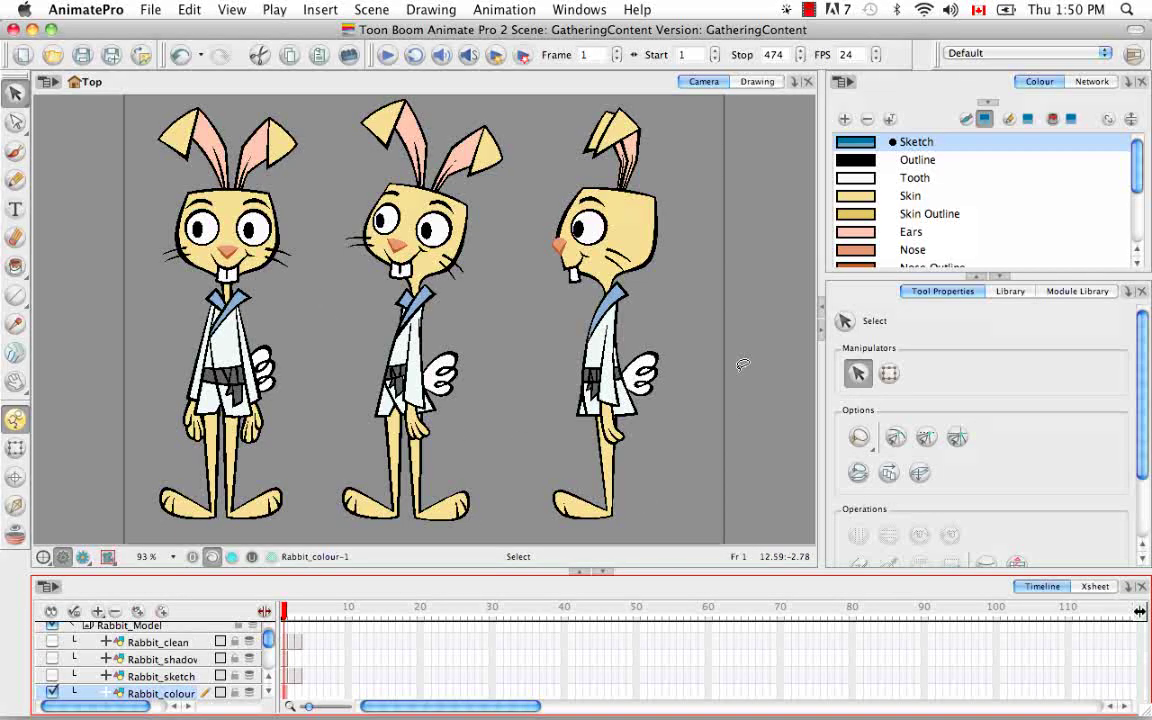
# Step: Show the library and enable the right to modify the Animate Pro Library
pyautogui.click(1015, 292)
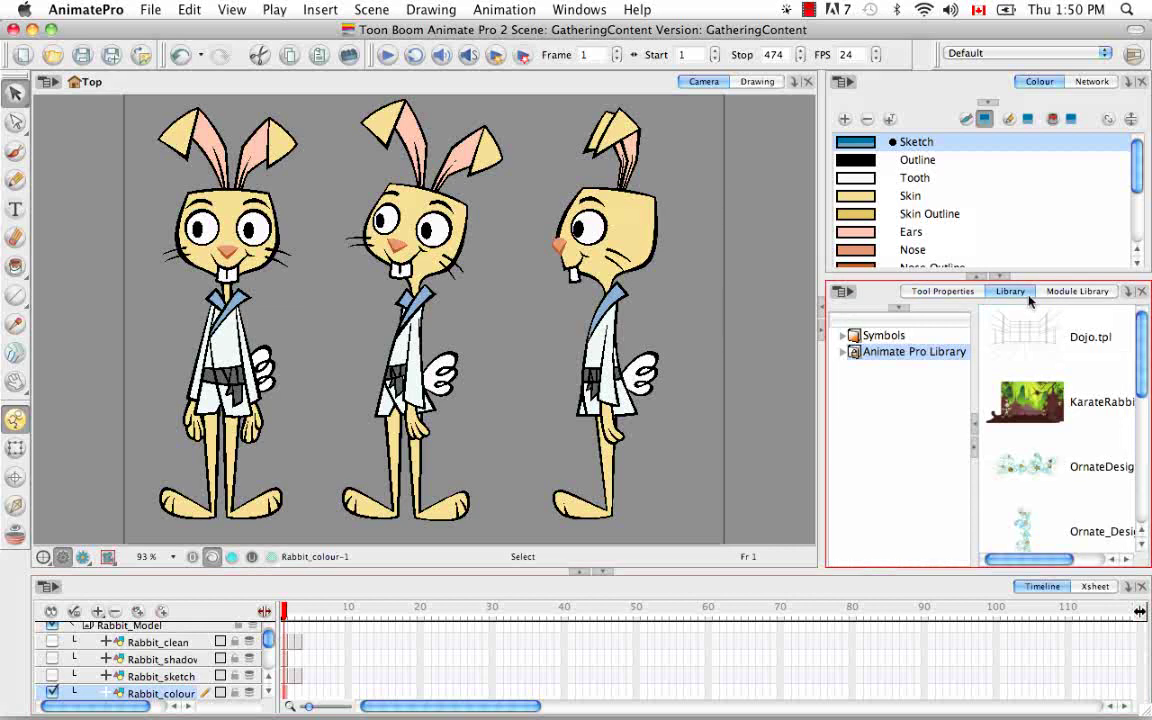
pyautogui.rightClick(895, 358)
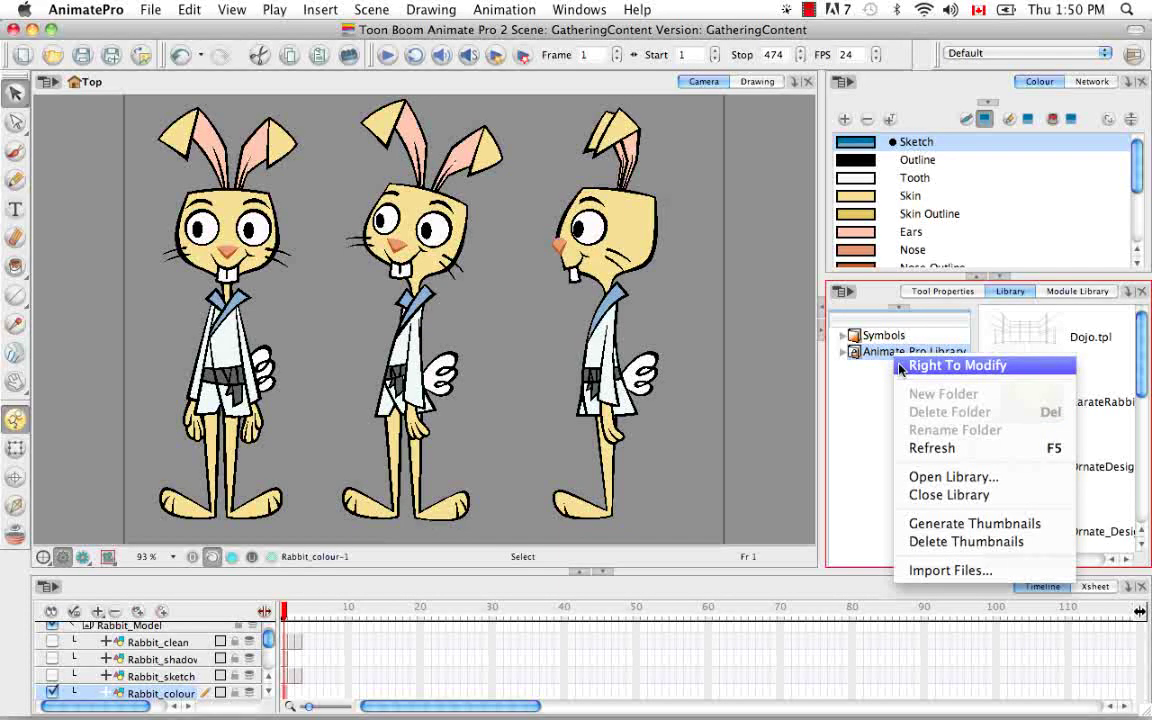
pyautogui.click(905, 366)
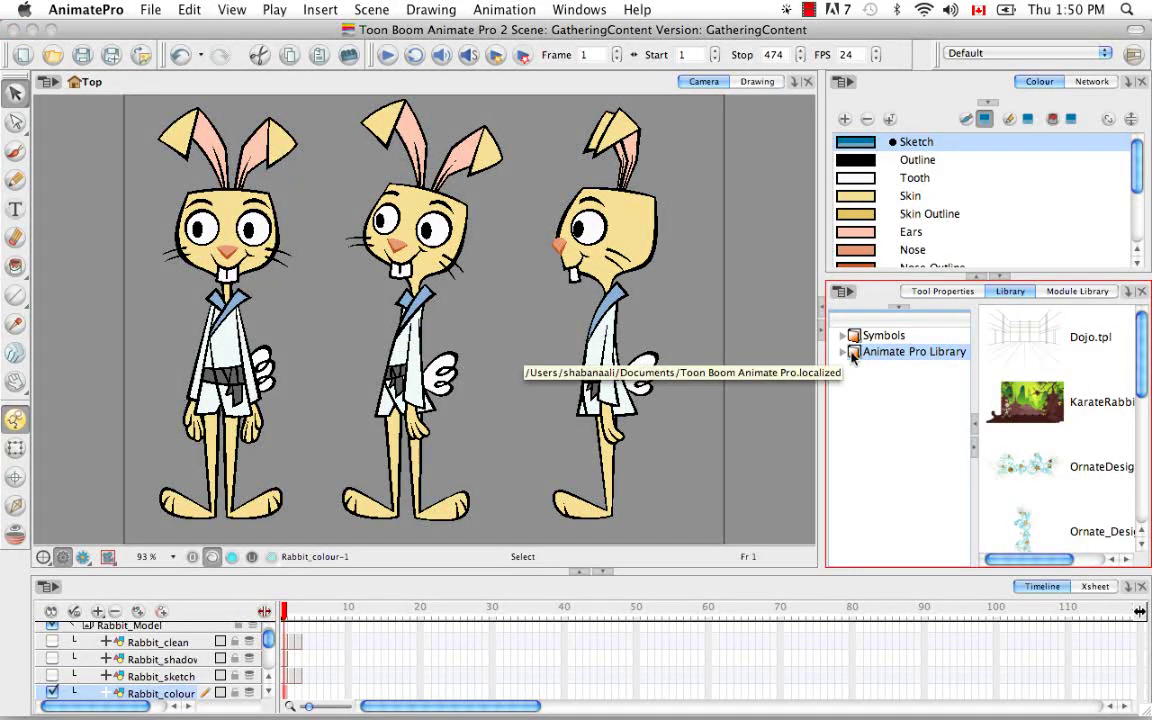
# Step: Create a new folder inside the Animate Pro Library and rename it KarateRabbit
pyautogui.rightClick(855, 354)
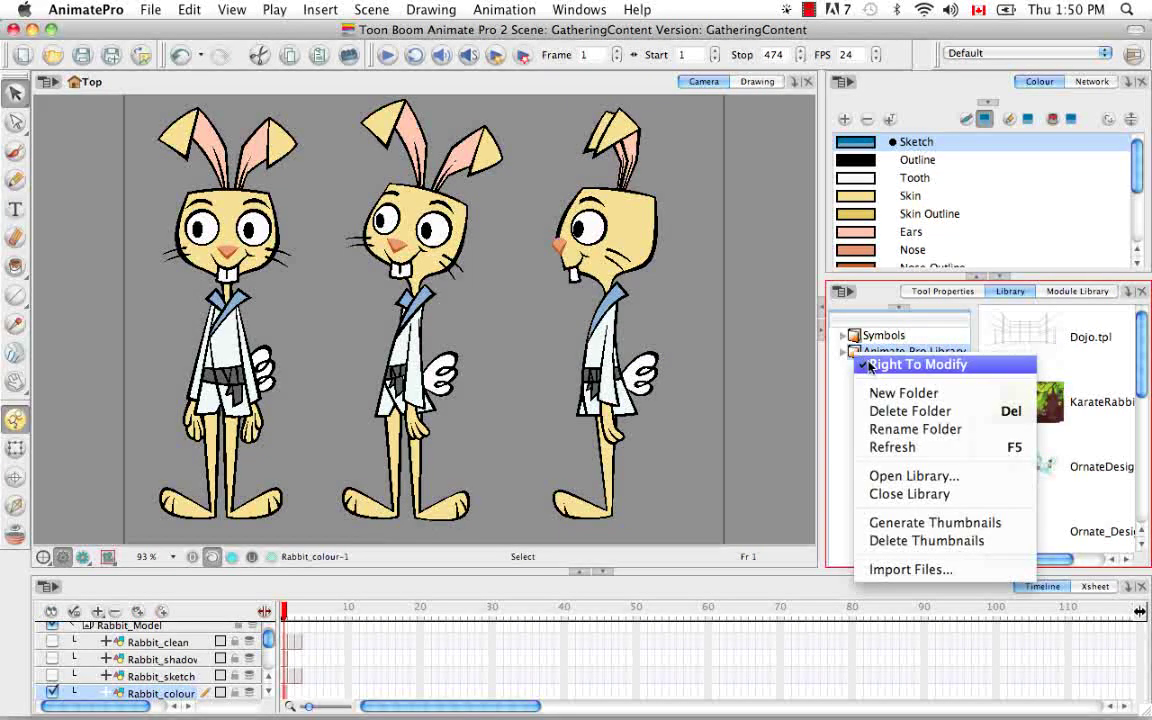
pyautogui.click(897, 393)
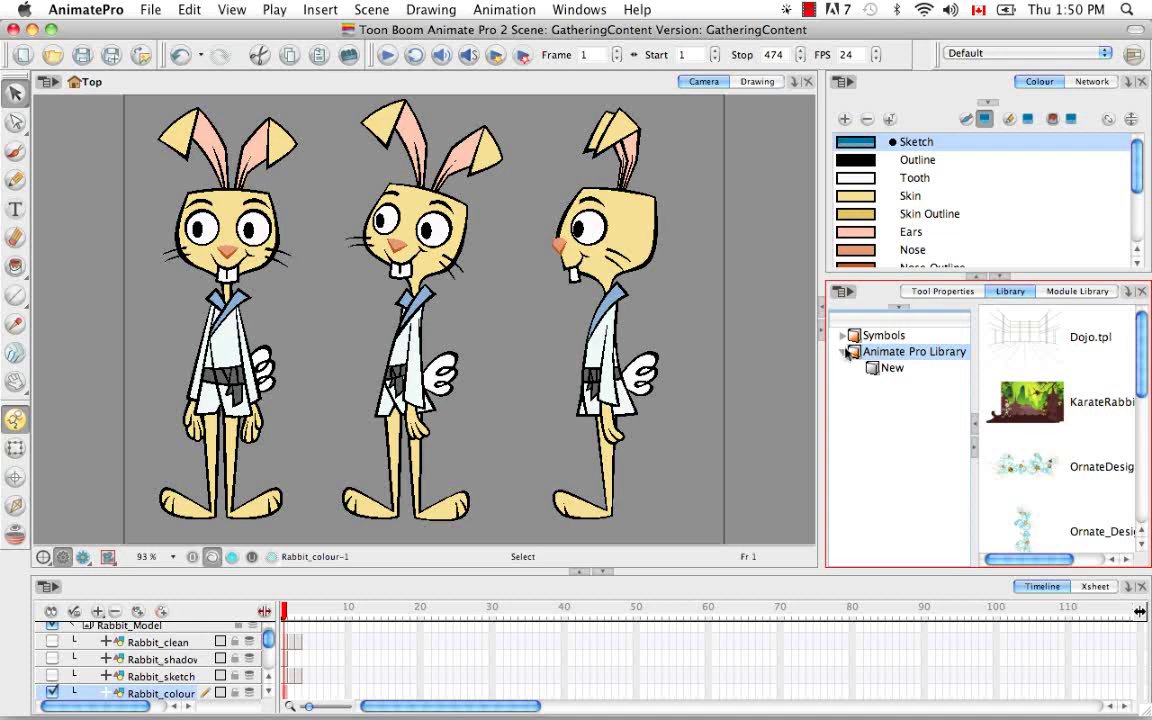
pyautogui.click(895, 370)
pyautogui.rightClick(896, 372)
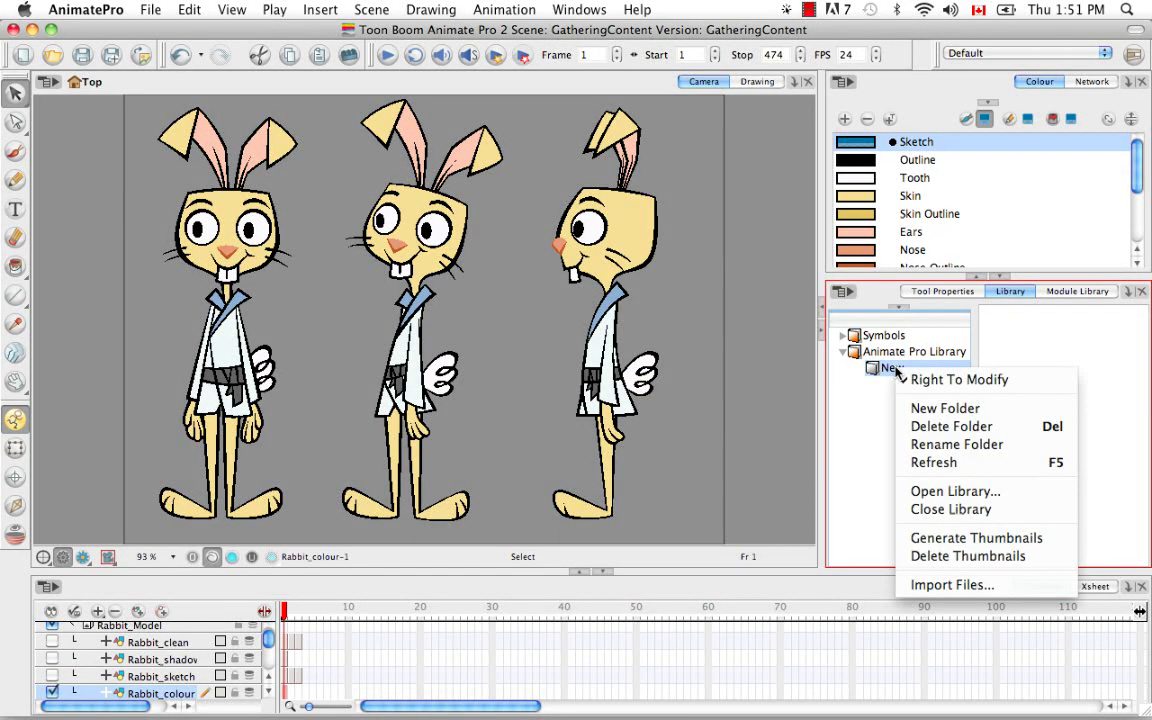
pyautogui.click(945, 444)
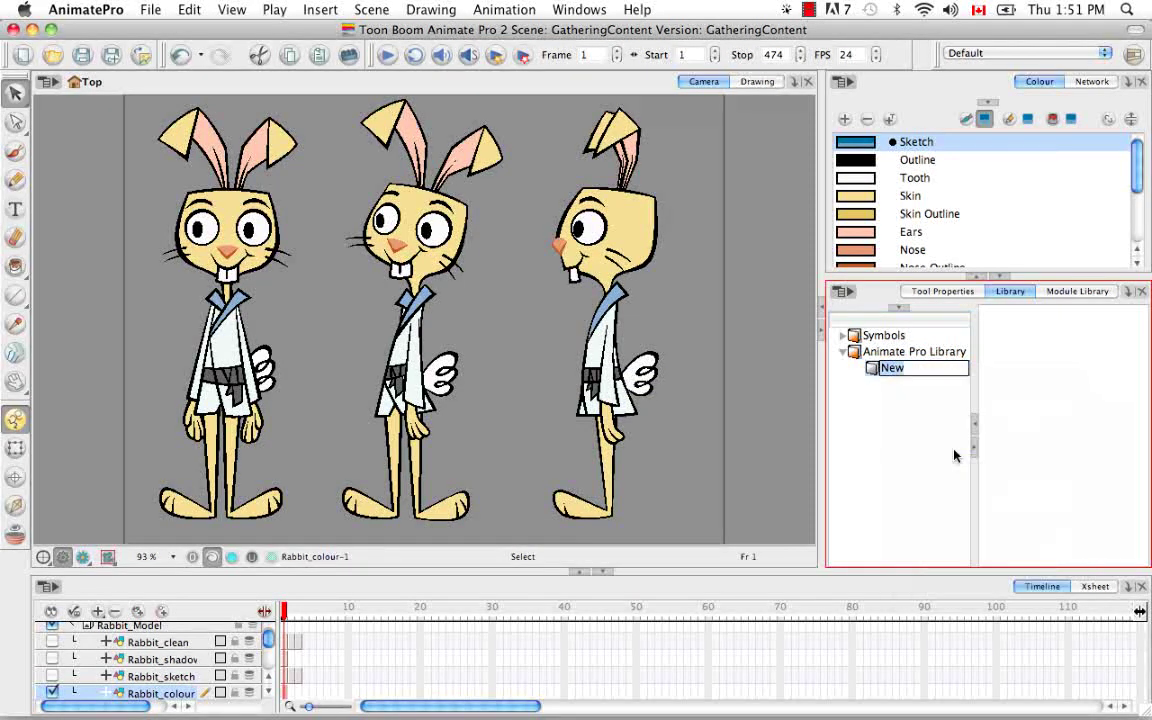
pyautogui.press('BackSpace')
pyautogui.write('KarateRabbit')
pyautogui.press('Return')
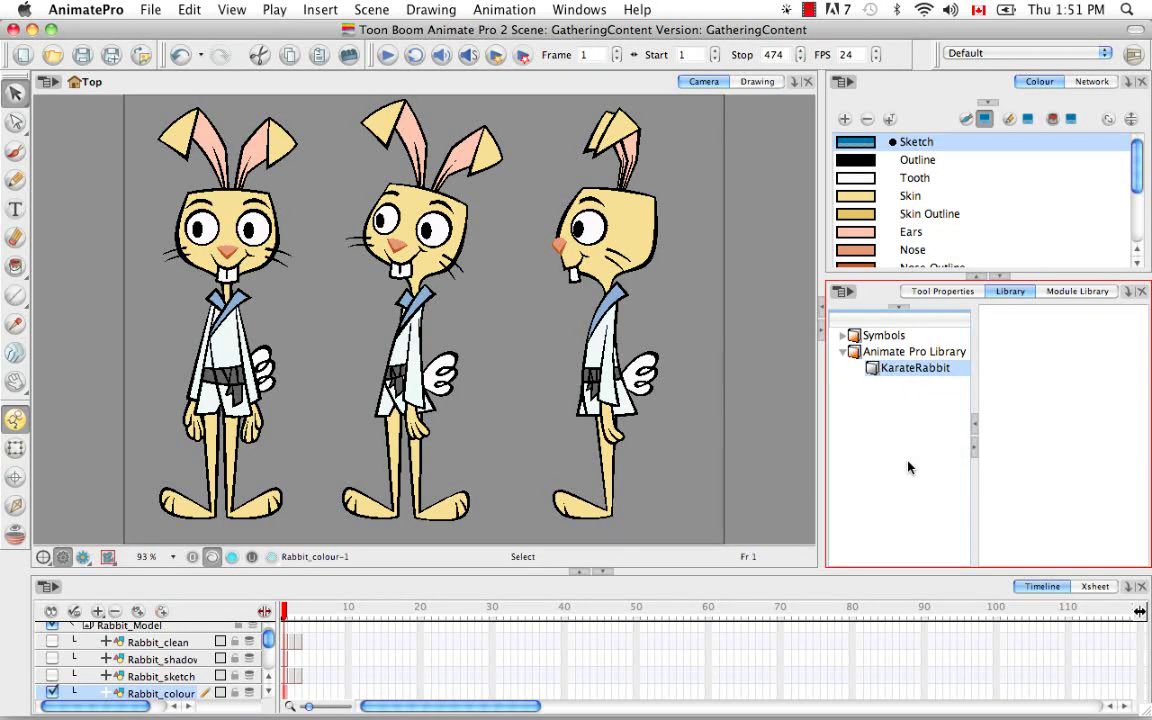
pyautogui.click(908, 467)
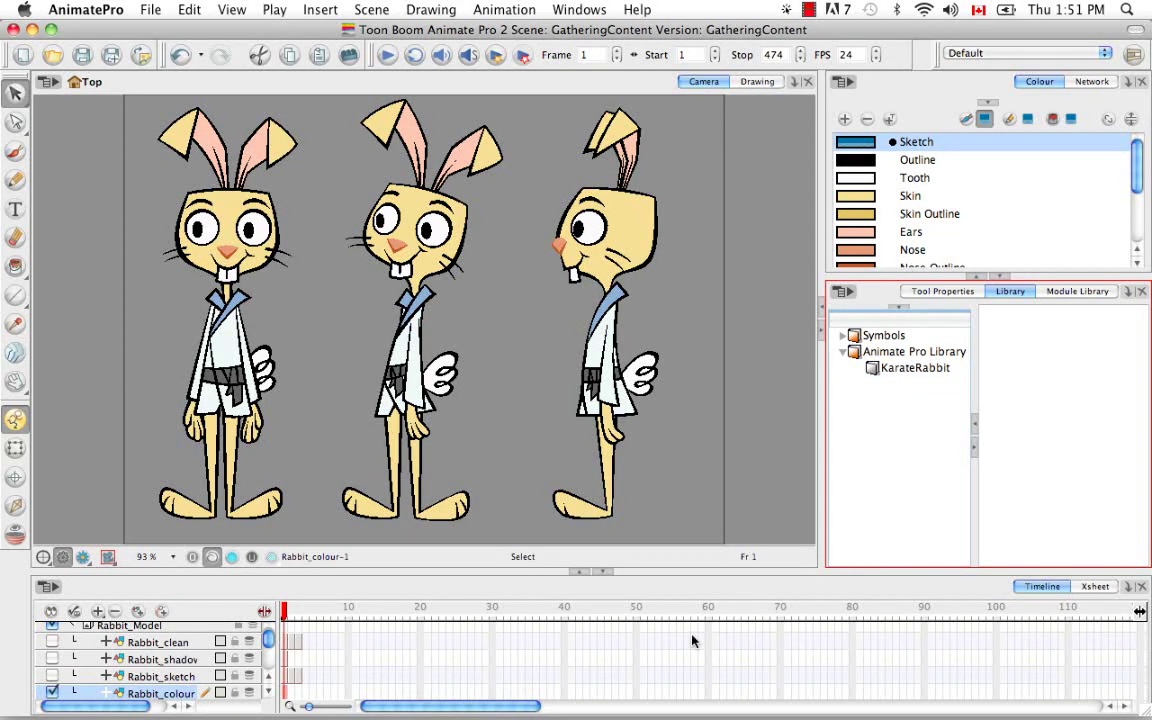
# Step: Store the Rabbit_colour layer as a template named KarateRabbit.tpl in the KarateRabbit library folder
pyautogui.click(172, 697)
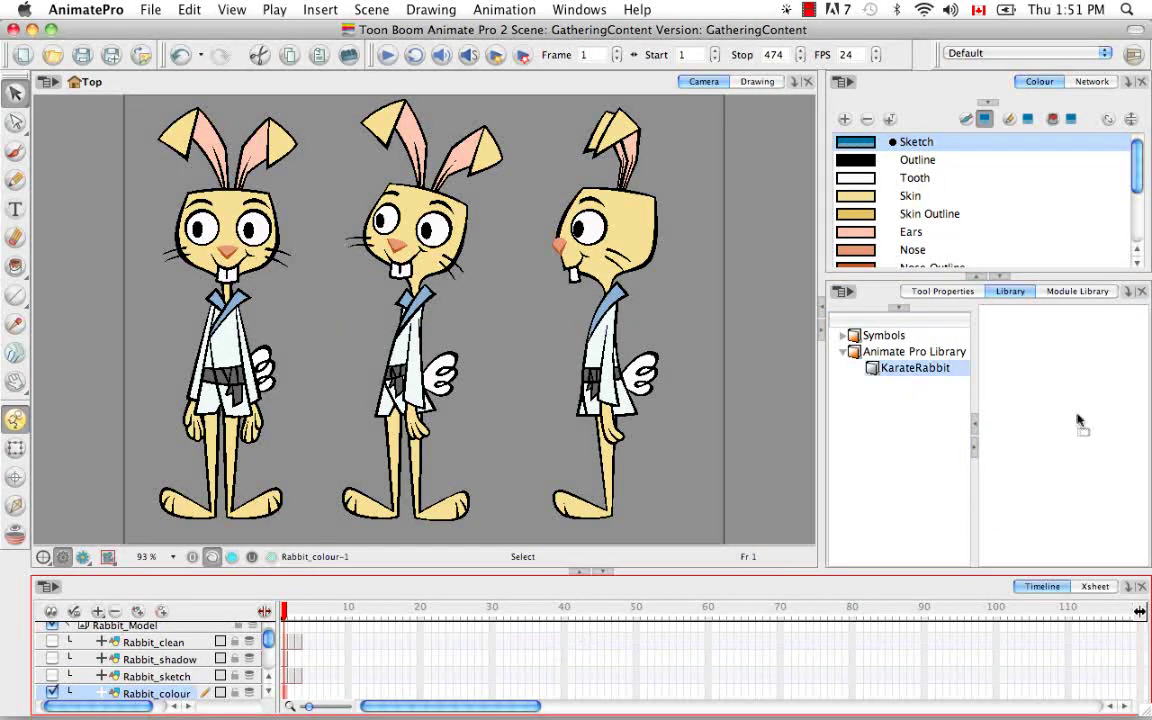
pyautogui.moveTo(1080, 420); pyautogui.dragTo(1078, 420)
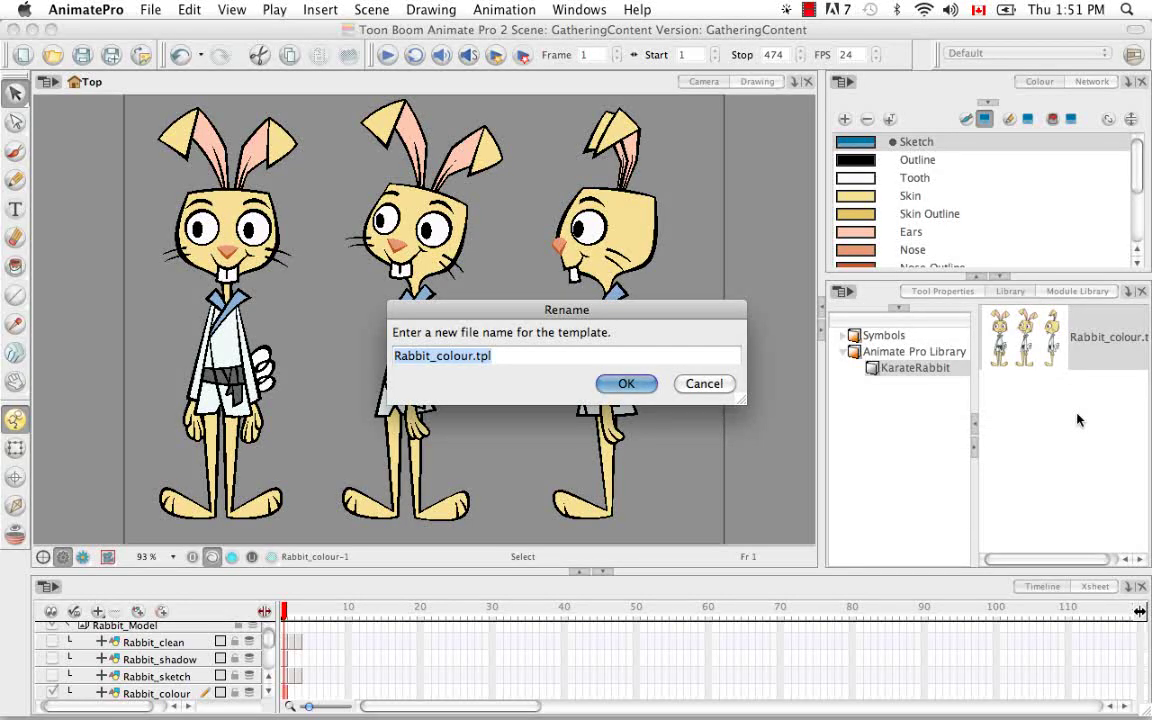
pyautogui.click(470, 356)
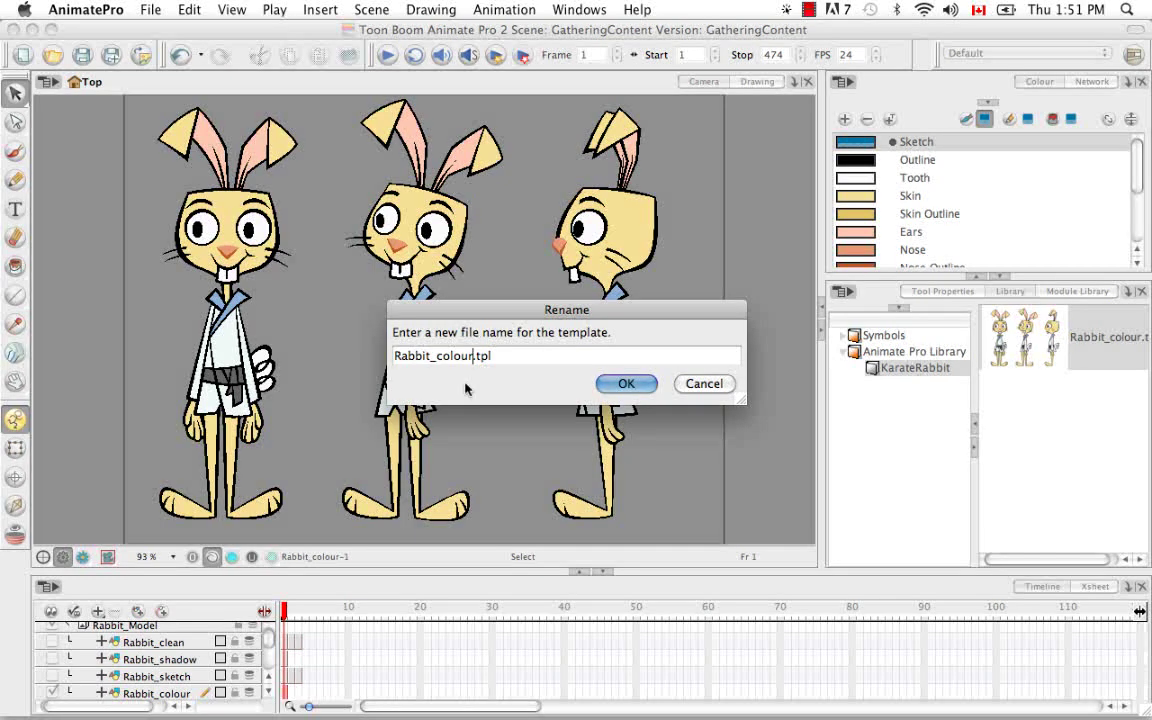
pyautogui.press('BackSpace')
pyautogui.press('BackSpace')
pyautogui.press('BackSpace')
pyautogui.press('BackSpace')
pyautogui.press('BackSpace')
pyautogui.press('BackSpace')
pyautogui.press('BackSpace')
pyautogui.press('BackSpace')
pyautogui.press('BackSpace')
pyautogui.press('BackSpace')
pyautogui.press('BackSpace')
pyautogui.press('BackSpace')
pyautogui.press('BackSpace')
pyautogui.write('KarateRabbit')
pyautogui.click(641, 386)
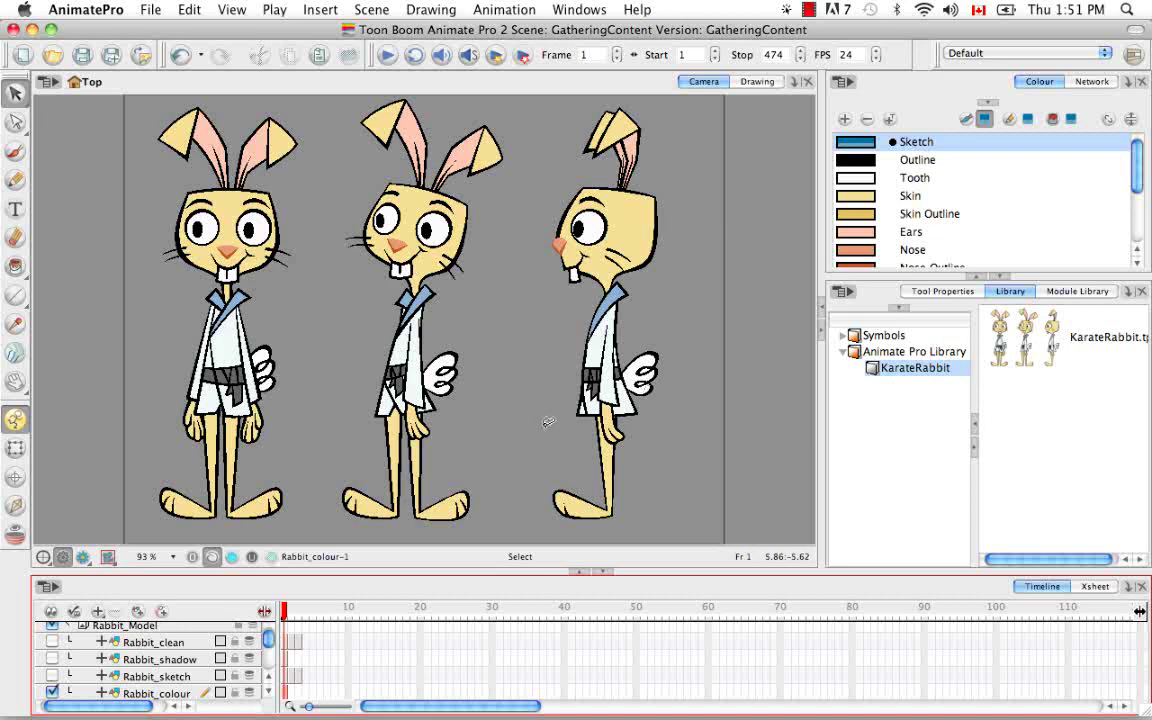
# Step: Create a new NTSC scene named KarateRabbit in ~/Animation/Pack07, saving the changes to the current scene
pyautogui.click(26, 58)
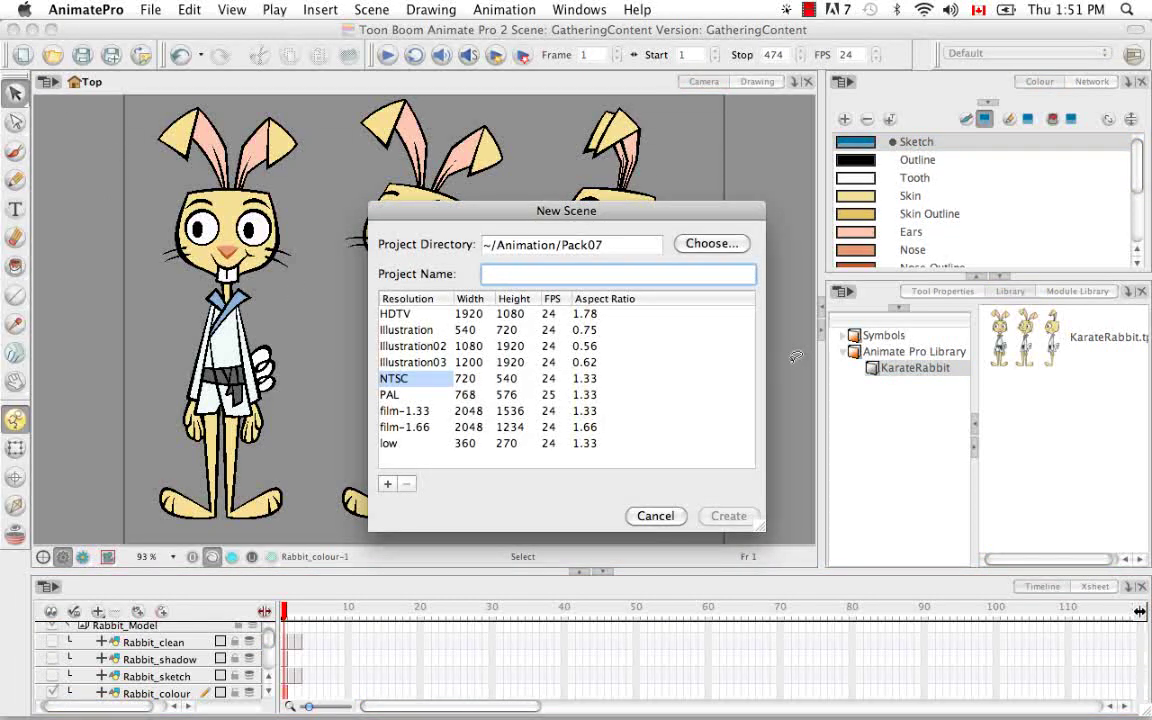
pyautogui.write('K')
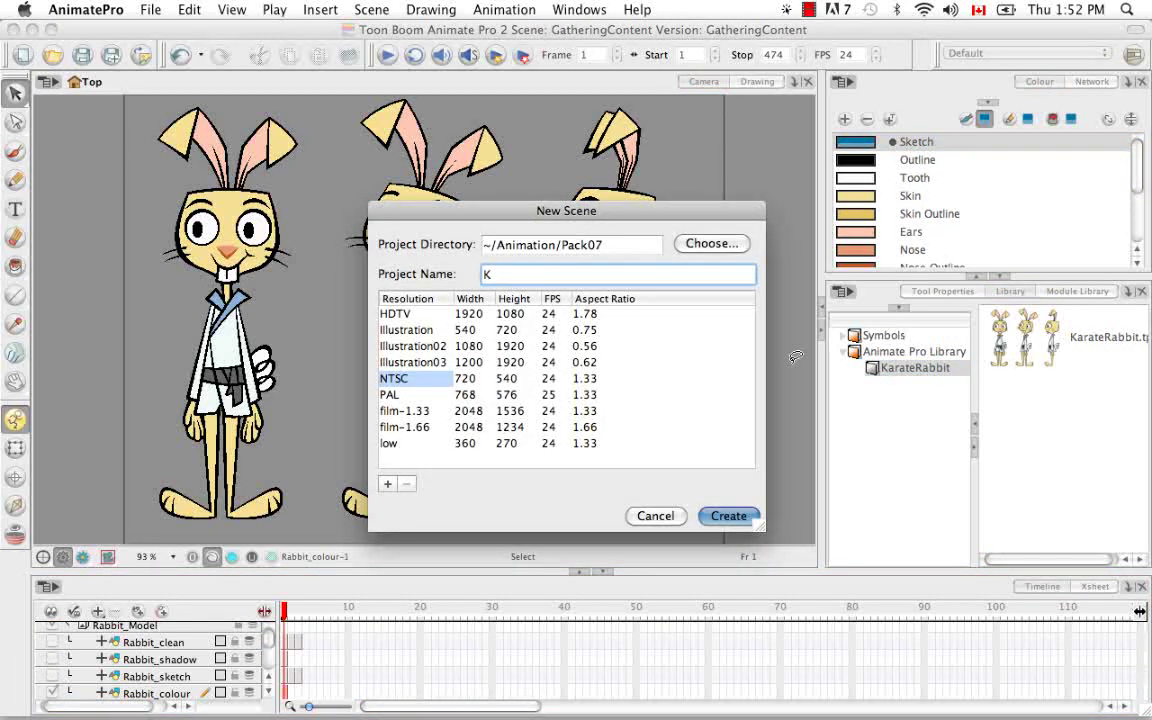
pyautogui.write('arateRabbit')
pyautogui.click(727, 516)
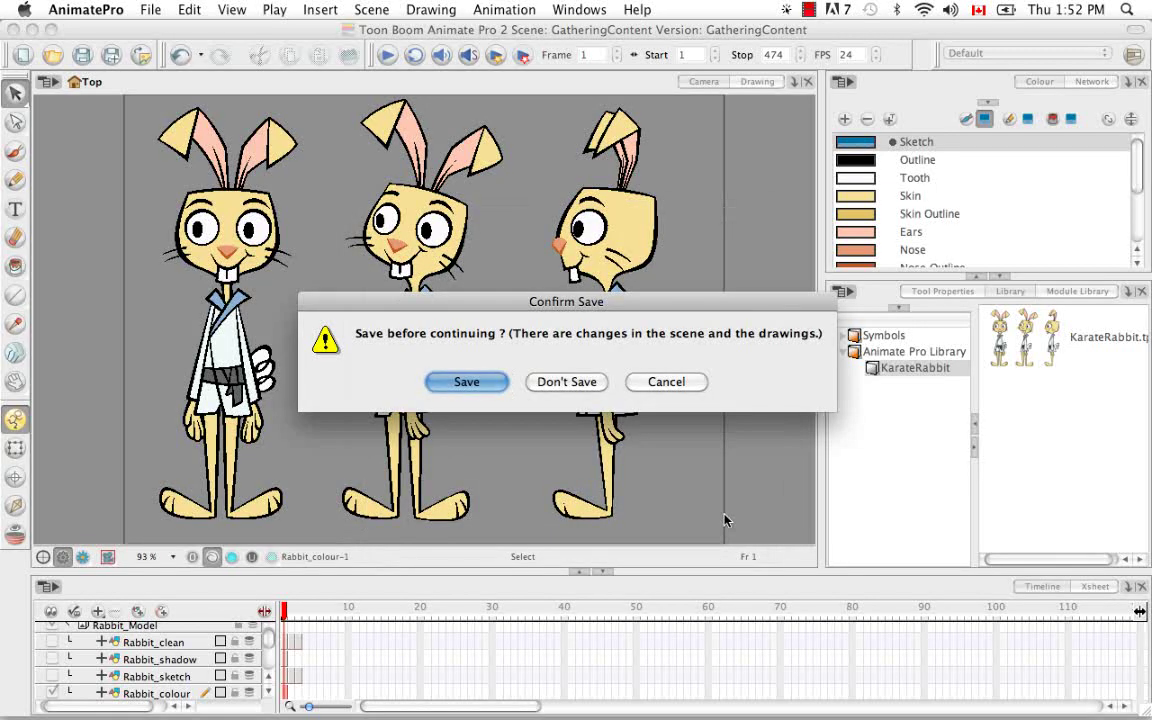
pyautogui.click(466, 381)
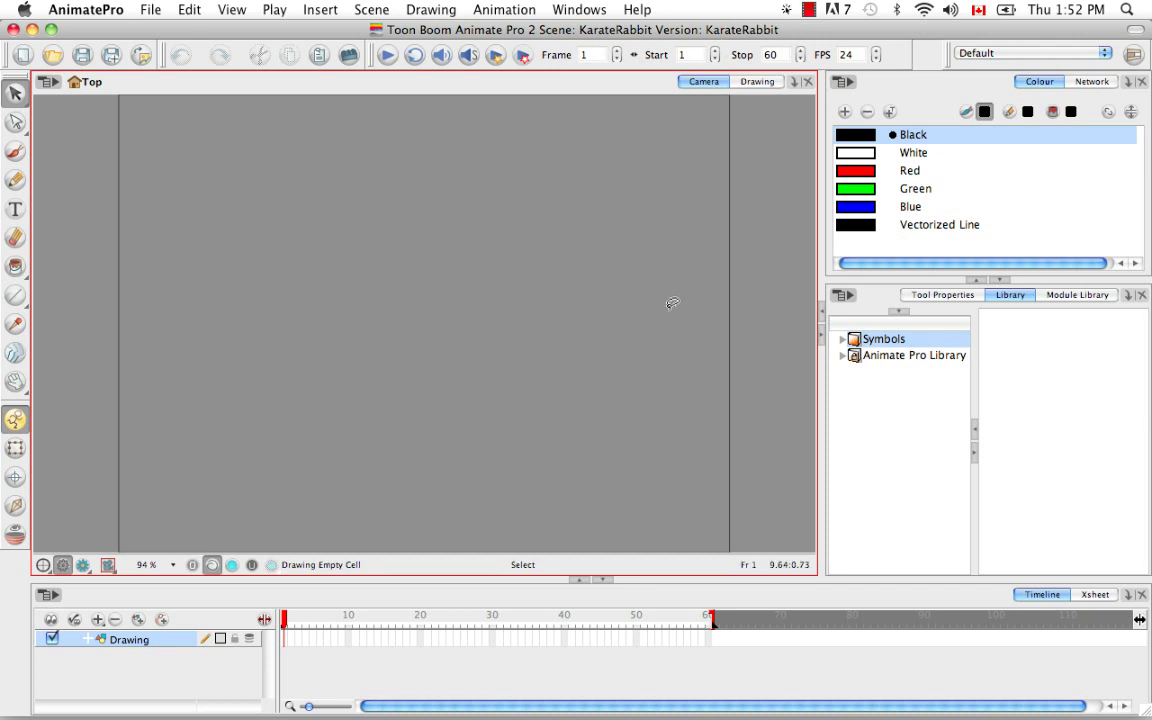
# Step: Bring the KarateRabbit.tpl template from the library's KarateRabbit folder into the new scene
pyautogui.click(898, 357)
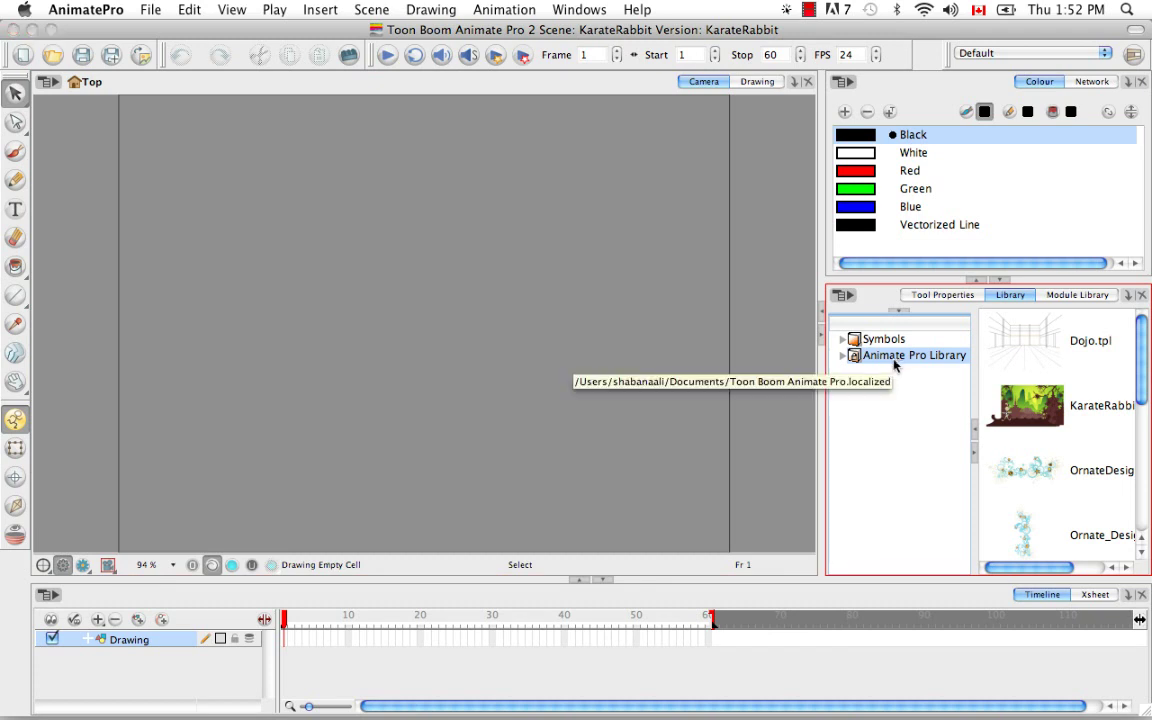
pyautogui.click(843, 357)
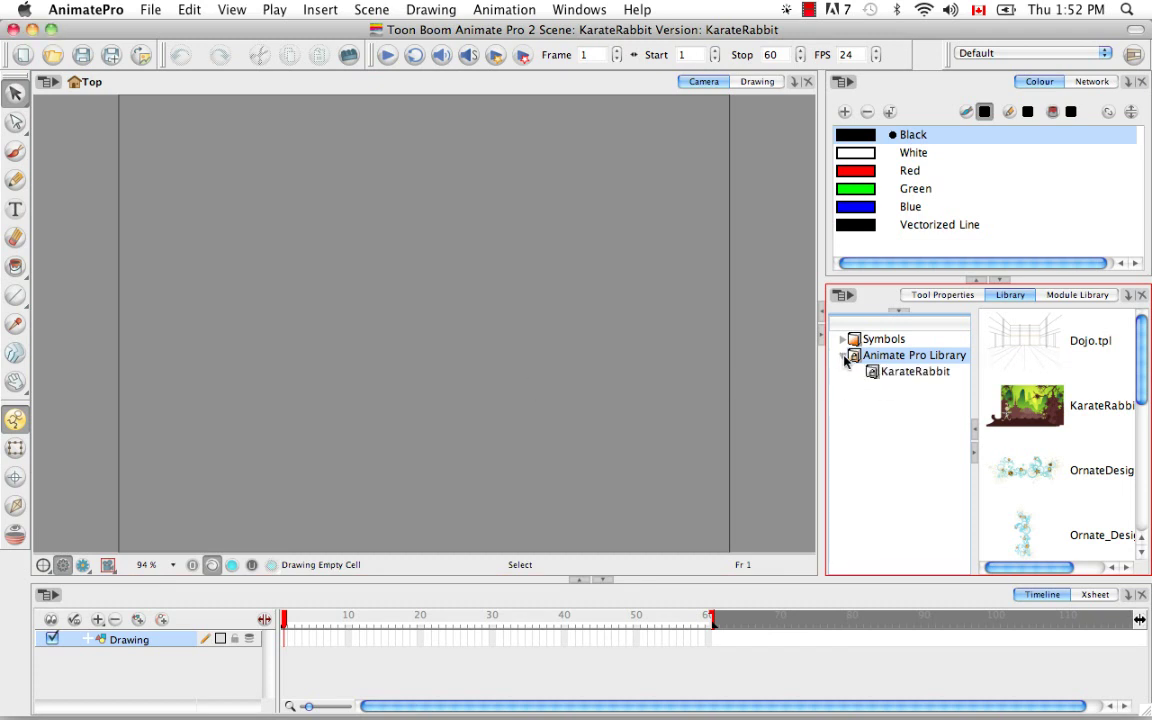
pyautogui.click(895, 373)
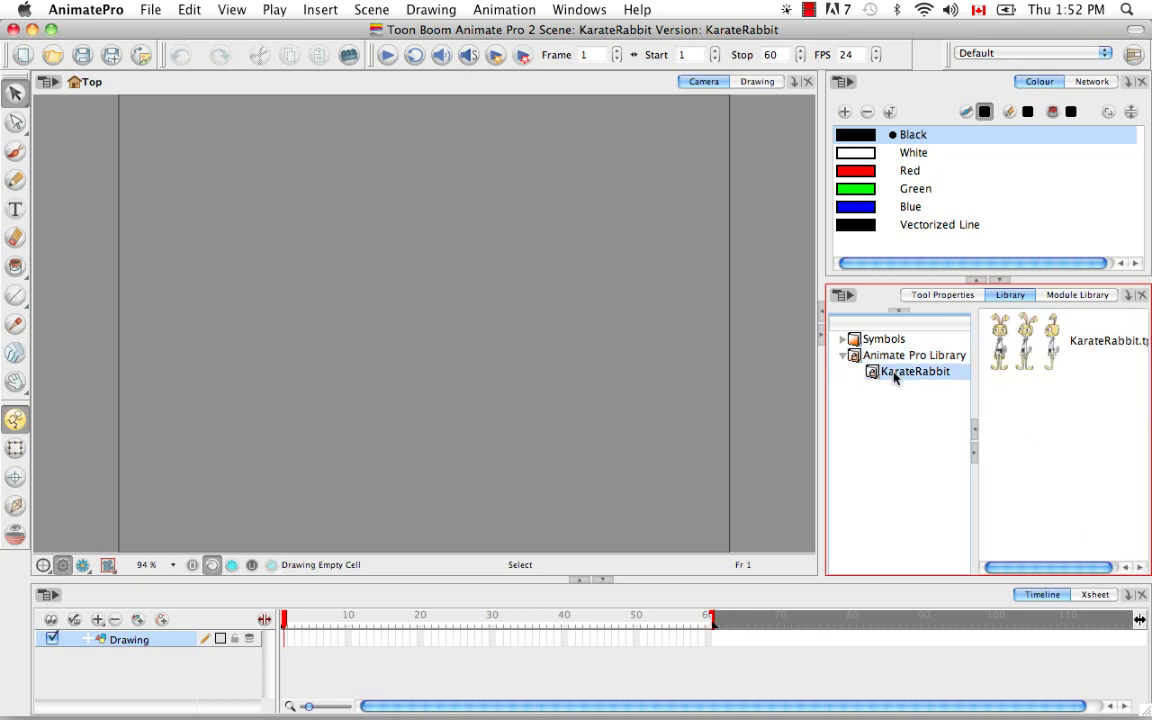
pyautogui.click(1077, 356)
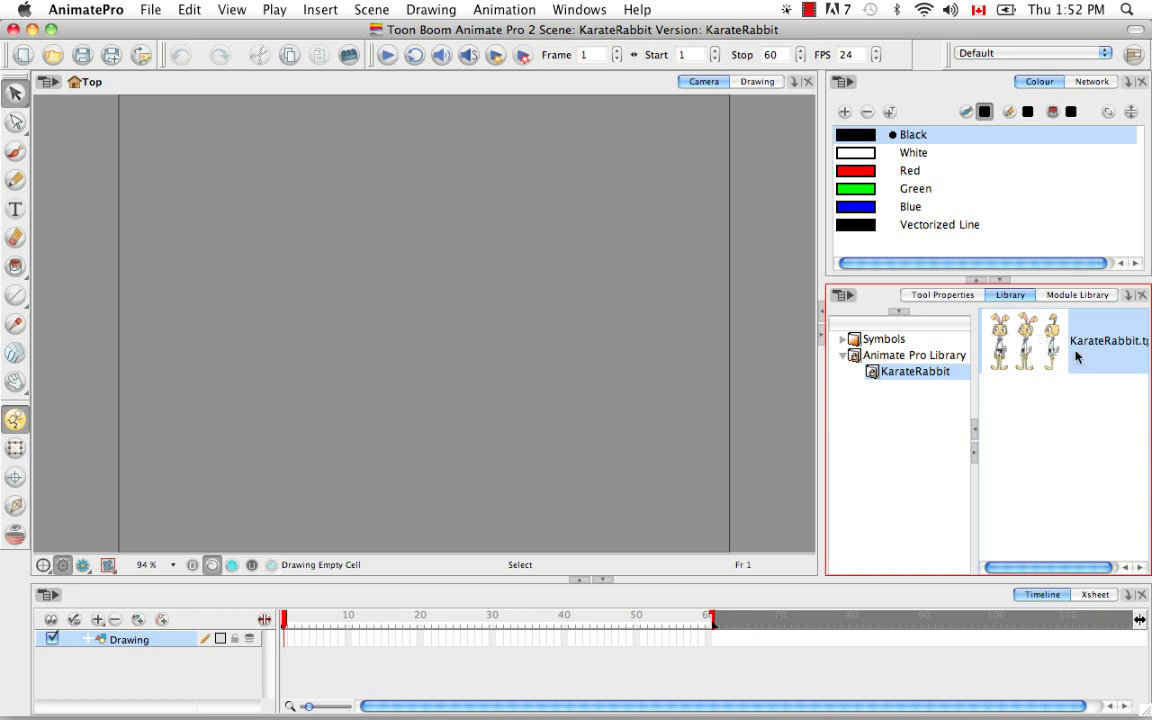
pyautogui.moveTo(1077, 356); pyautogui.dragTo(411, 355)
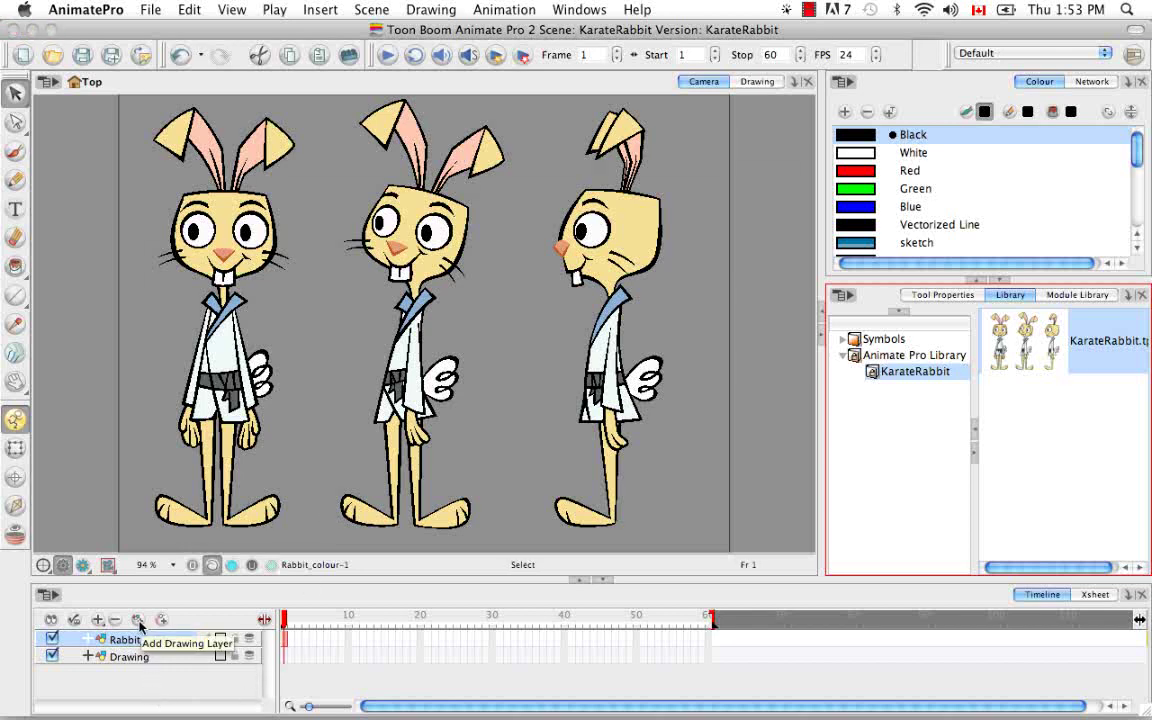
# Step: Add three new drawing layers above the Rabbit_colour layer in the timeline
pyautogui.click(139, 621)
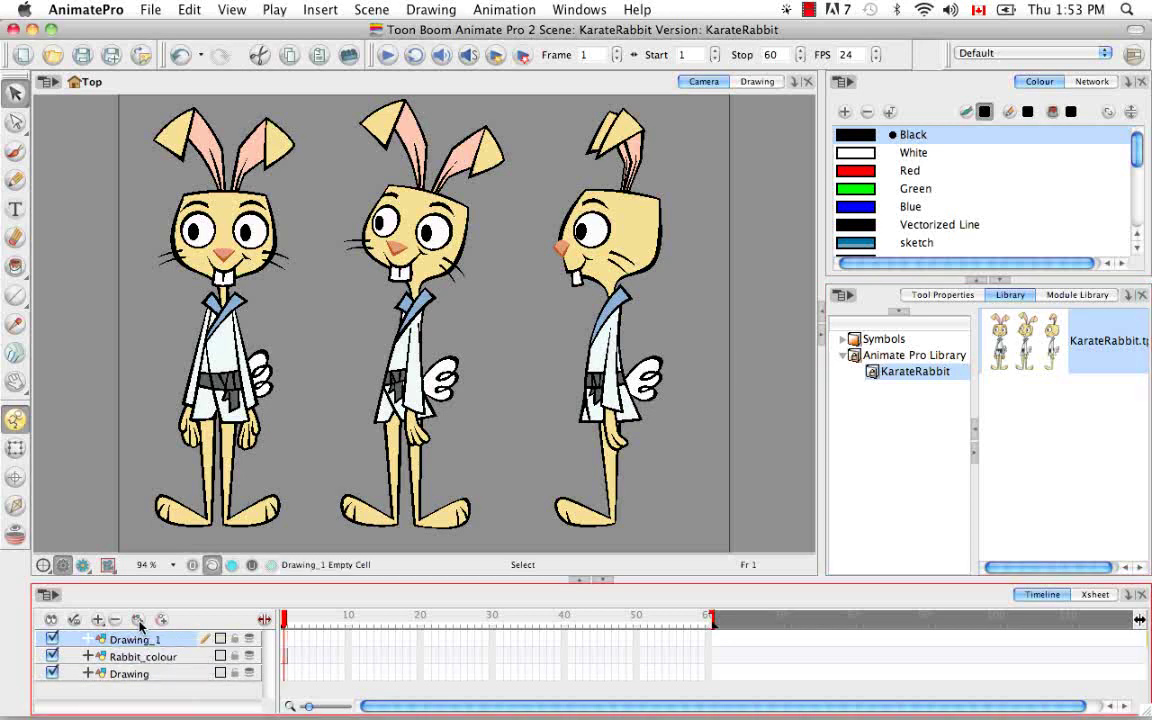
pyautogui.click(139, 621)
pyautogui.click(139, 621)
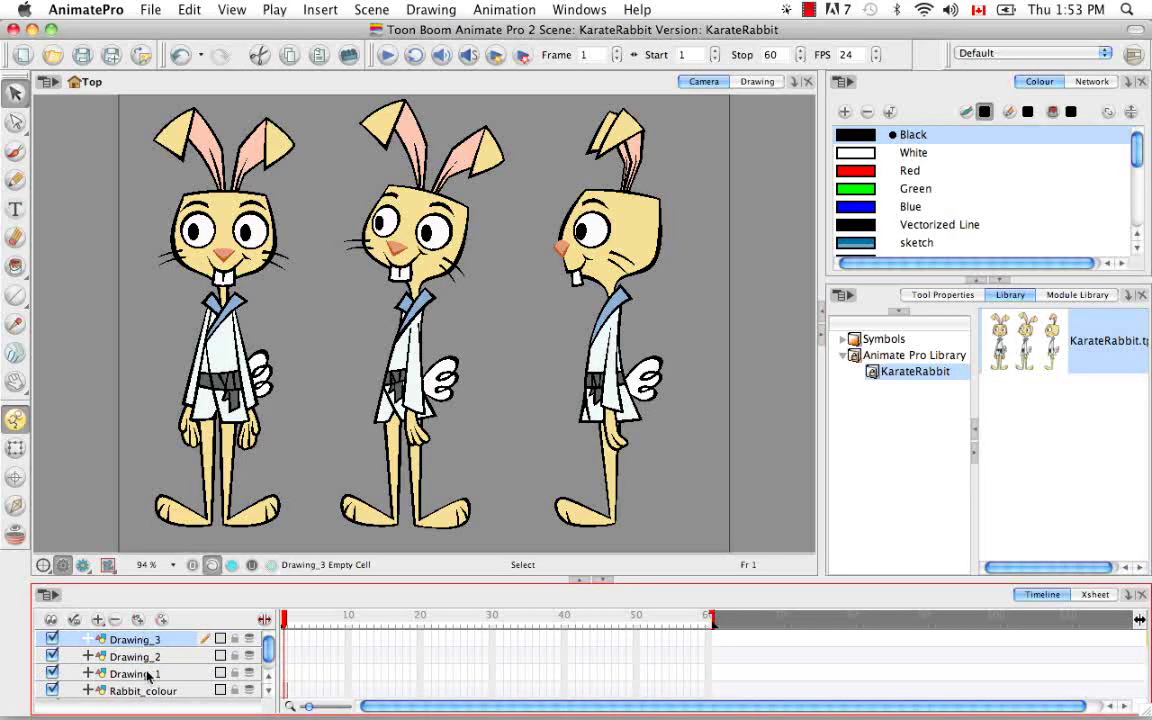
# Step: Rename the Drawing_3 layer to Rabbit_Front
pyautogui.doubleClick(136, 640)
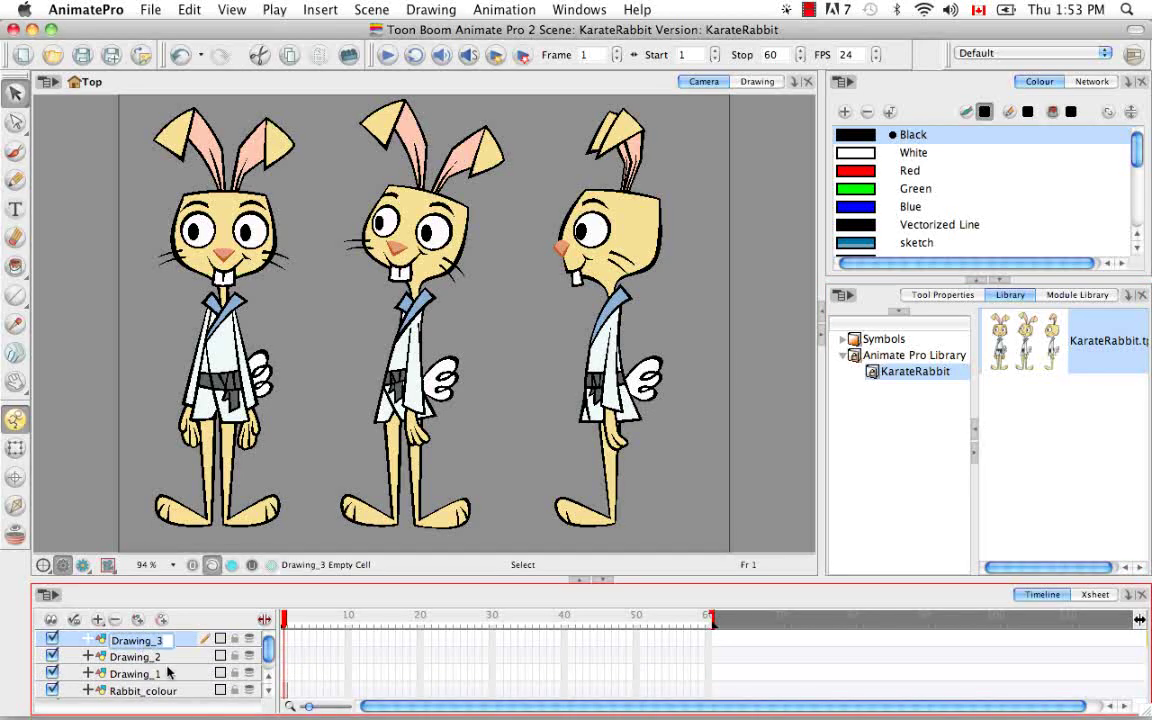
pyautogui.press('BackSpace')
pyautogui.write('Rabbi')
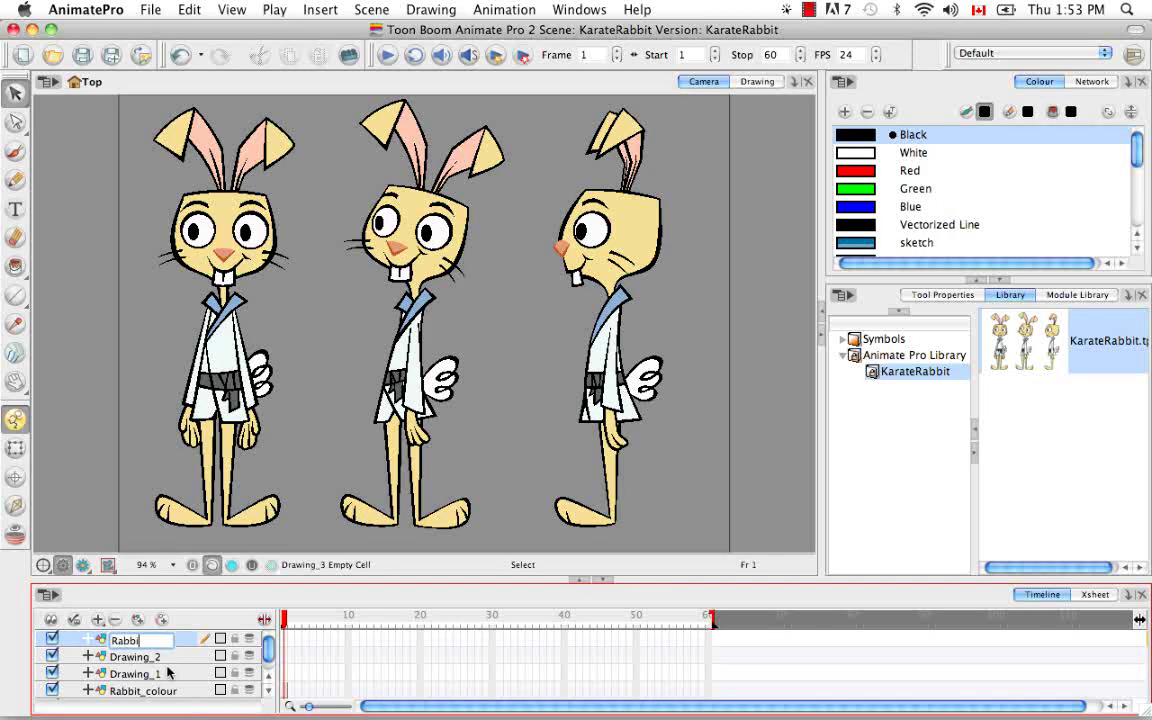
pyautogui.write('t_Front')
pyautogui.press('Return')
# Step: Rename the Drawing_2 layer to Rabbit_3Q
pyautogui.doubleClick(156, 658)
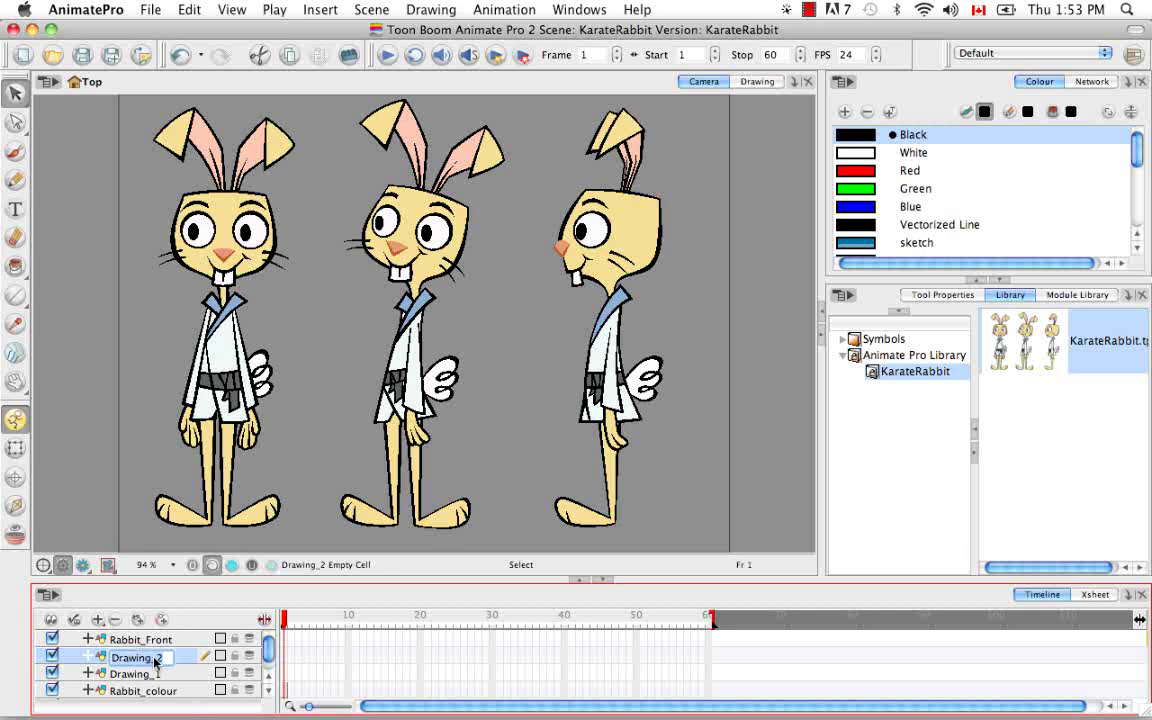
pyautogui.press('BackSpace')
pyautogui.write('Rabbit_3Q')
pyautogui.press('Return')
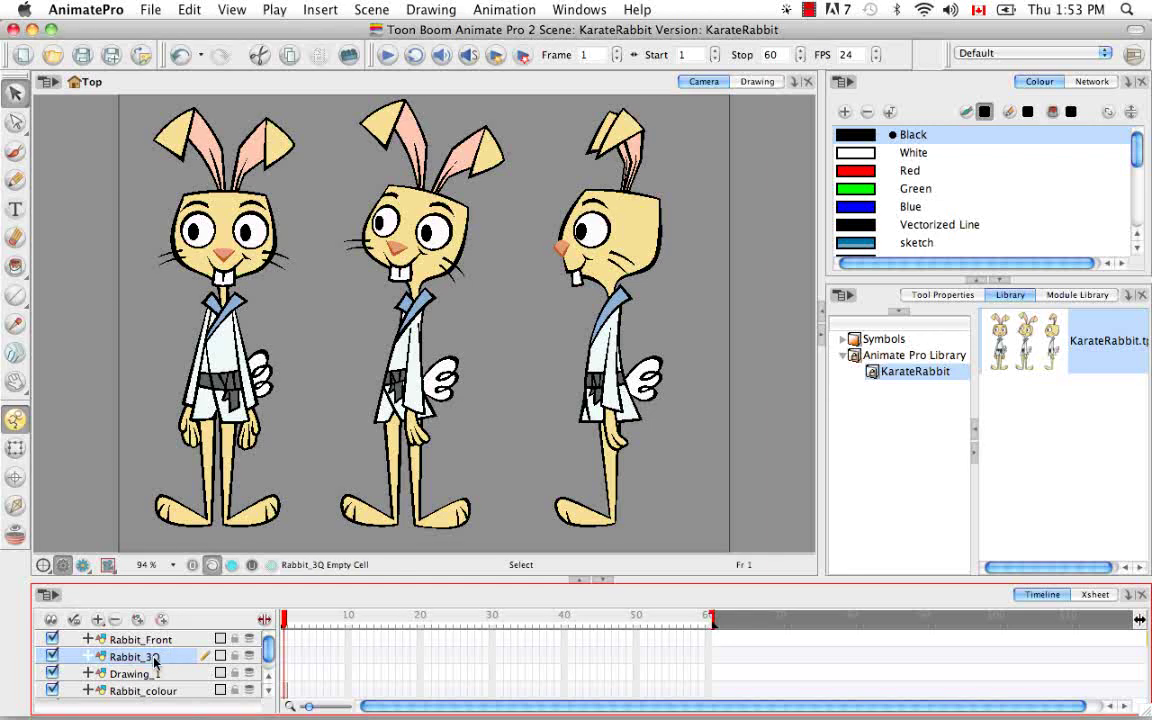
# Step: Rename the Drawing_1 layer to Rabbit_Profile
pyautogui.click(135, 674)
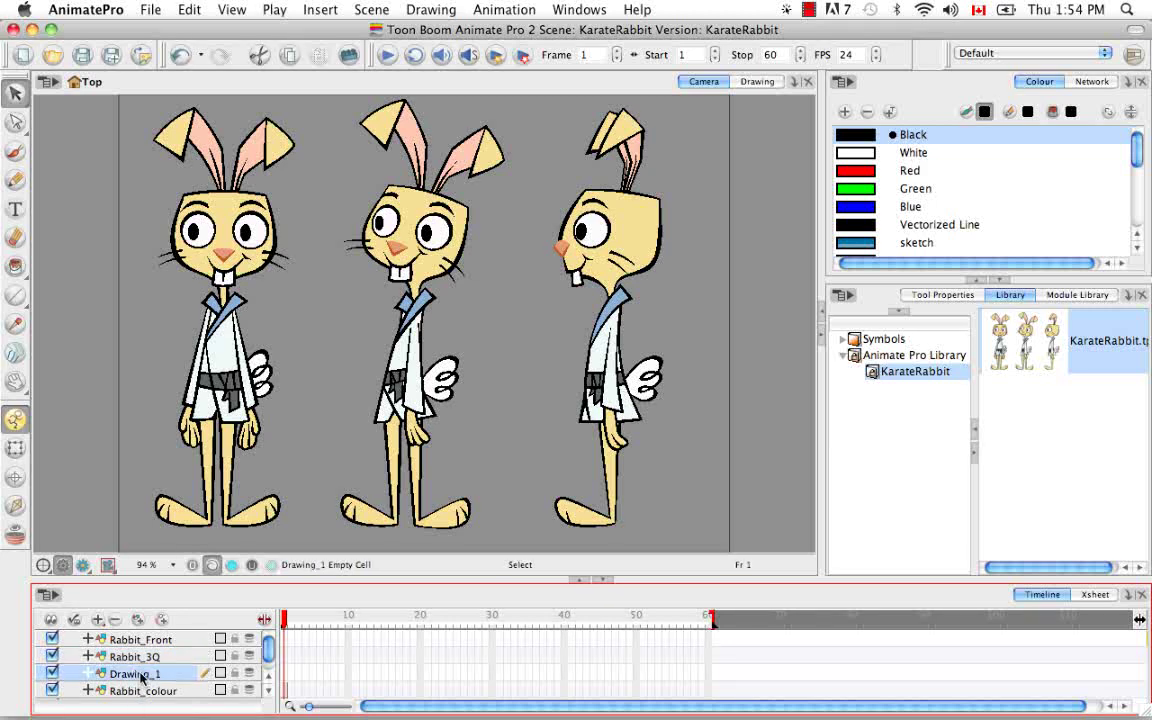
pyautogui.doubleClick(140, 674)
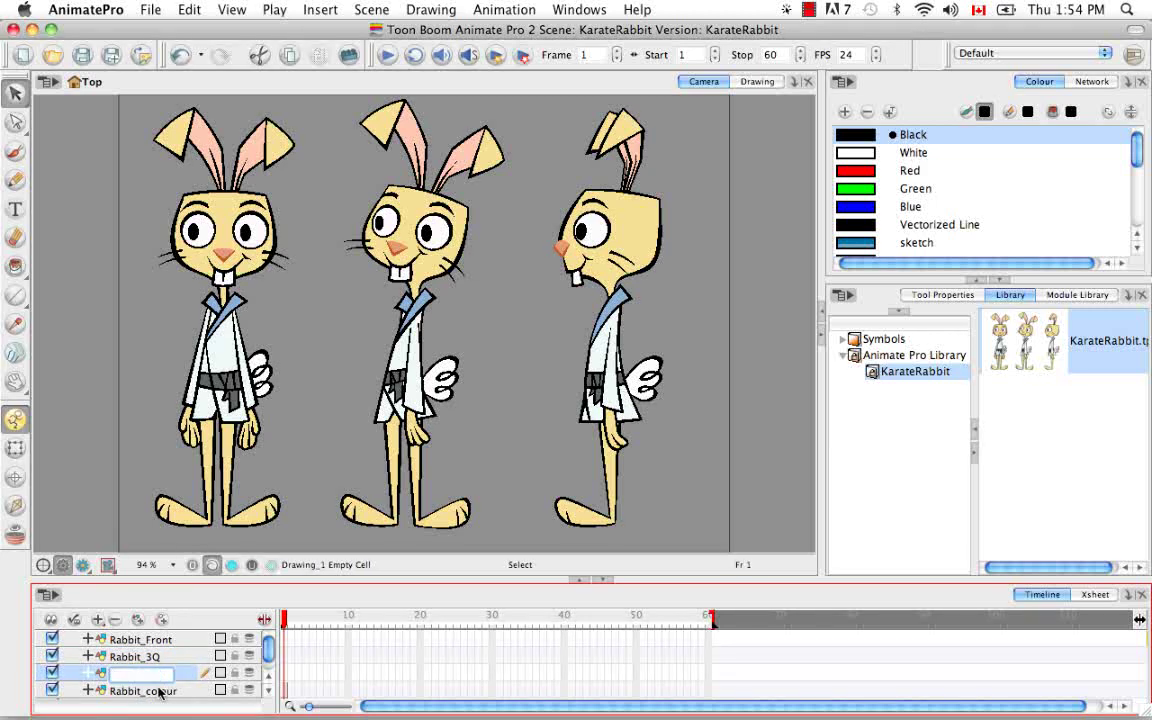
pyautogui.write('Rabbit_Profile')
pyautogui.press('Return')
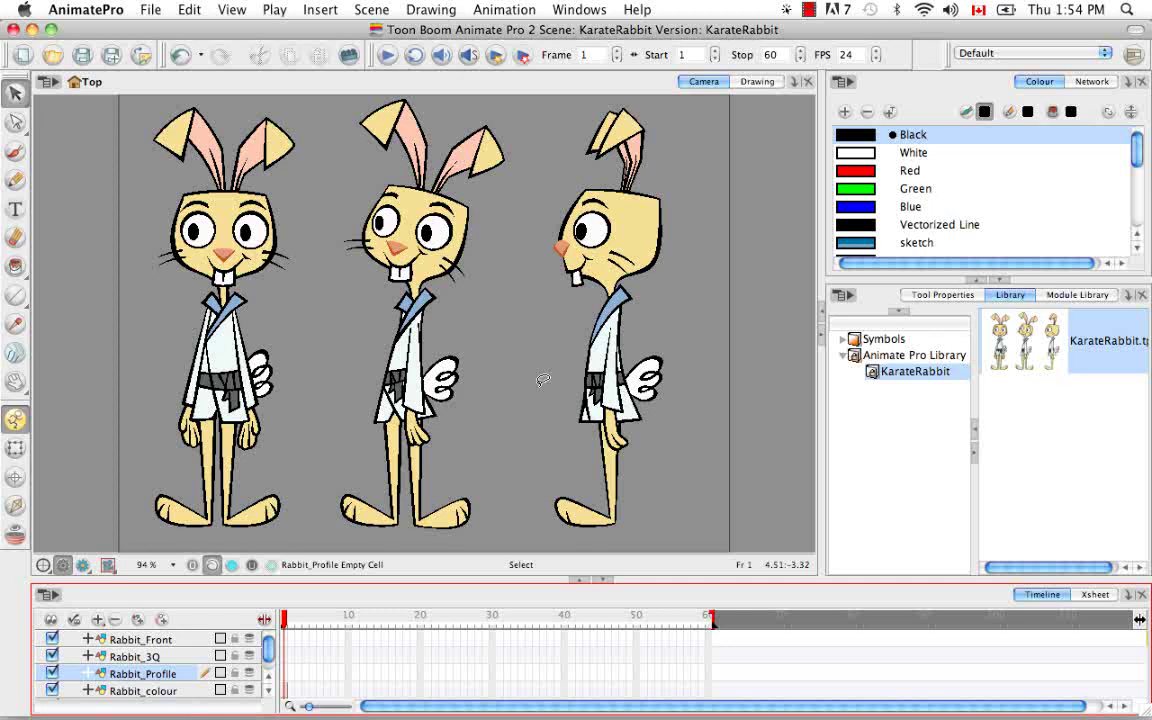
# Step: Make the Camera view active and show the 12 field grid in it
pyautogui.click(231, 10)
pyautogui.moveTo(330, 233)
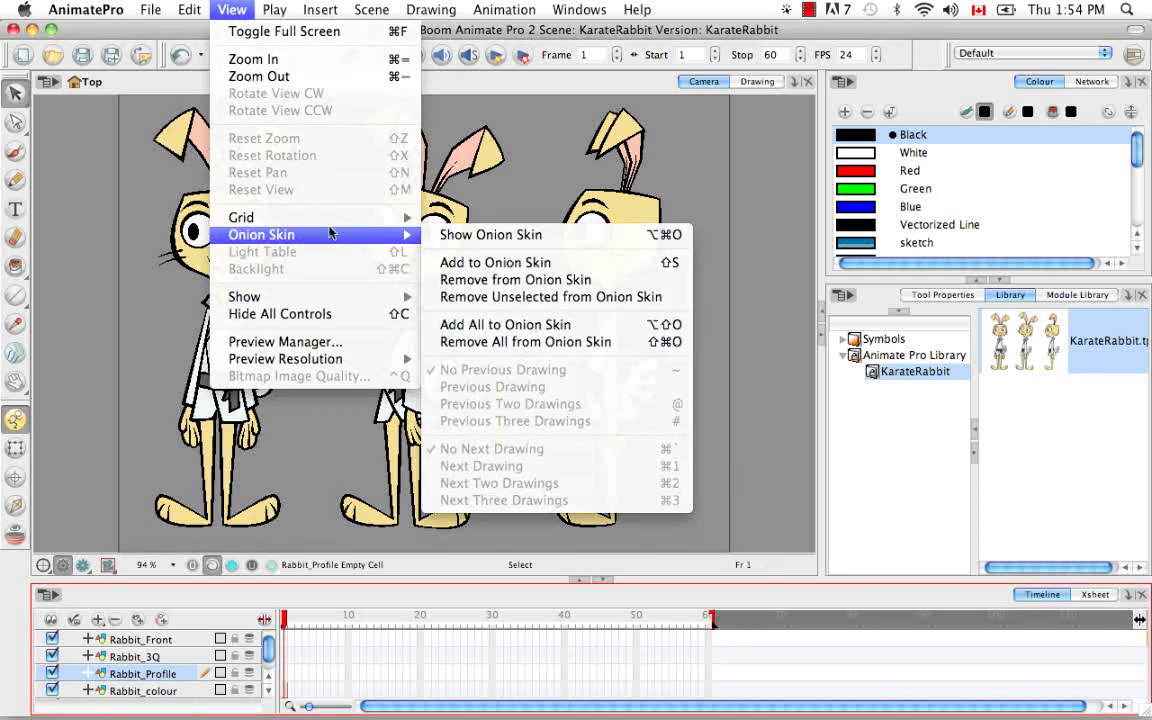
pyautogui.click(541, 136)
pyautogui.click(541, 136)
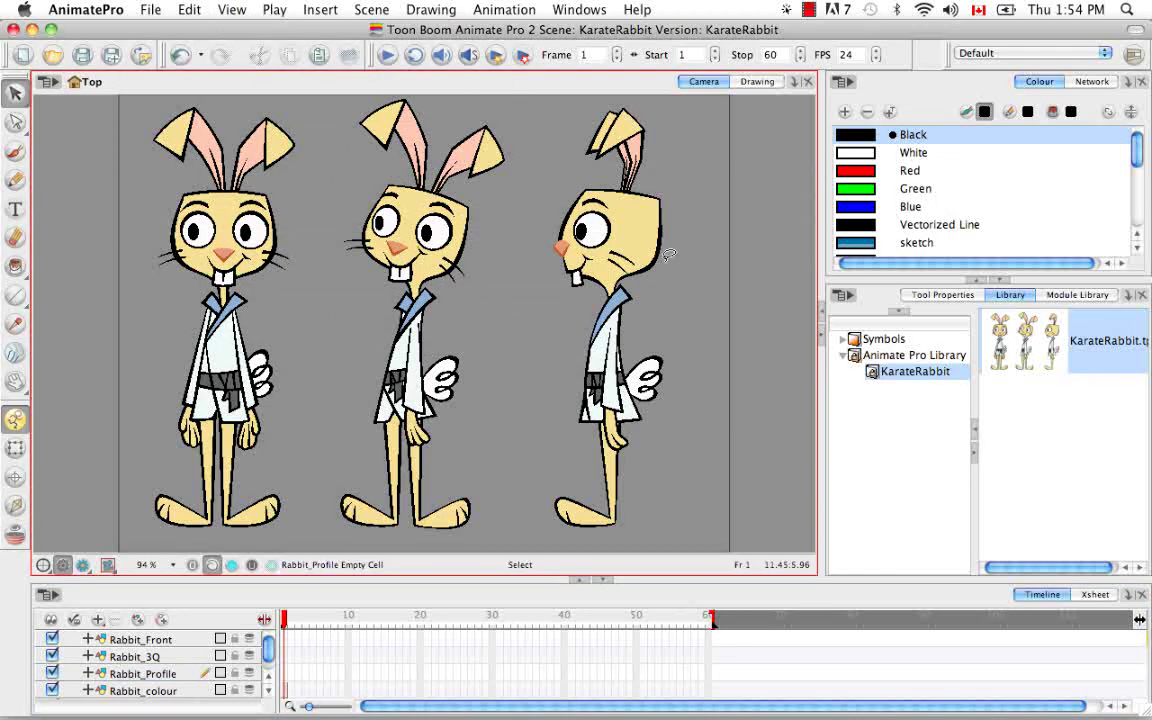
pyautogui.click(231, 9)
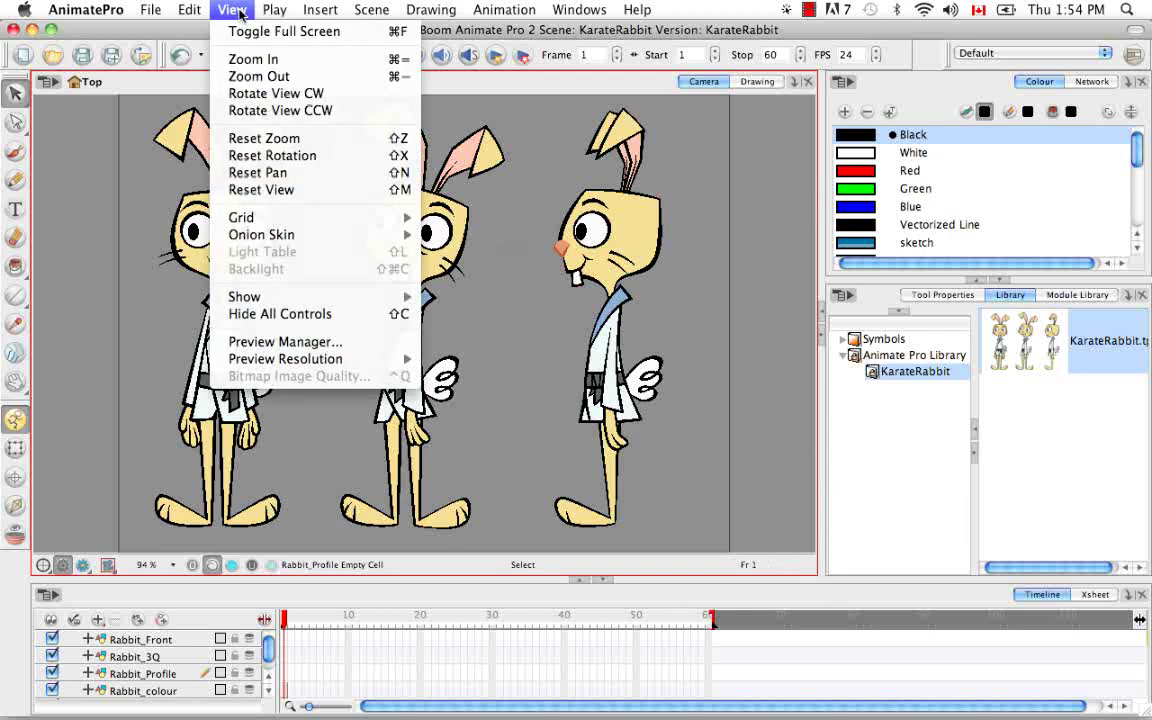
pyautogui.moveTo(289, 220)
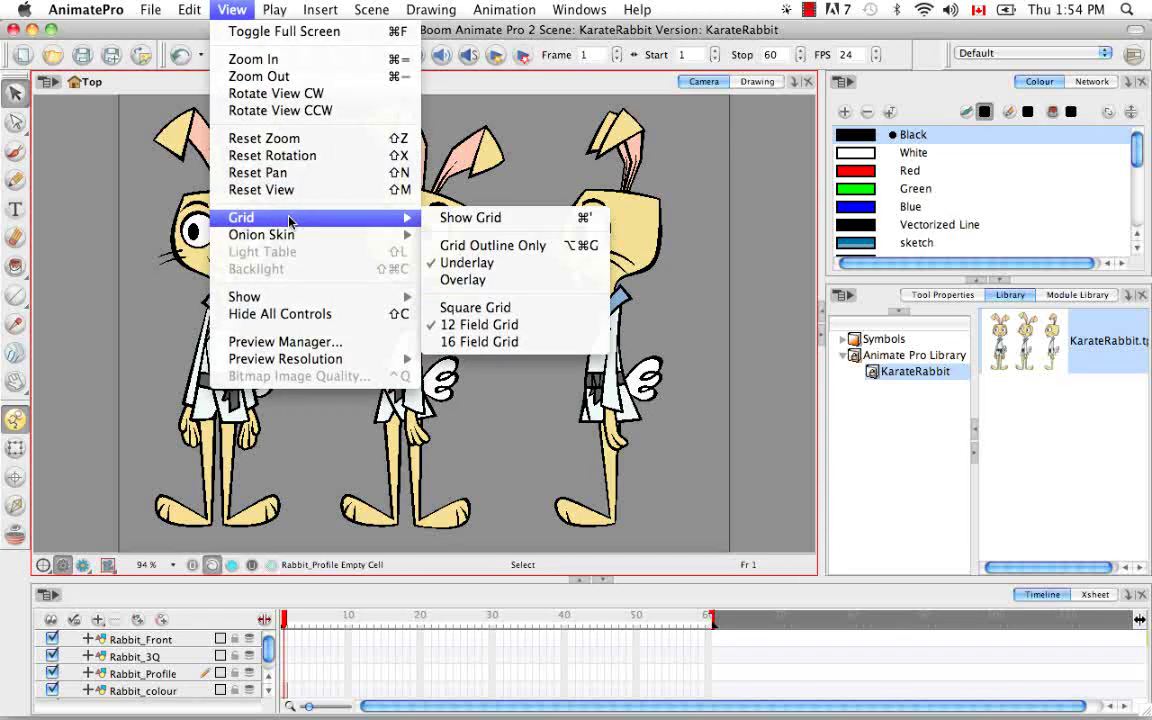
pyautogui.click(565, 218)
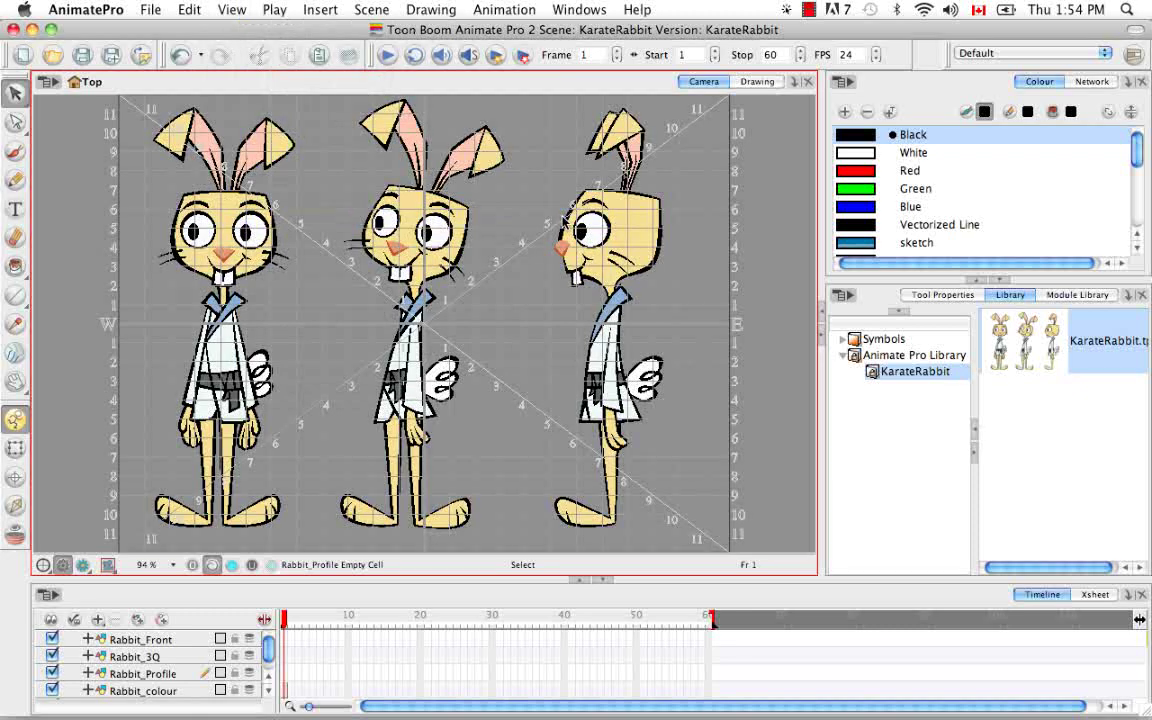
# Step: Add the Camera View toolbar to the Camera view and use it to switch the grid off and on again
pyautogui.click(581, 11)
pyautogui.moveTo(558, 82)
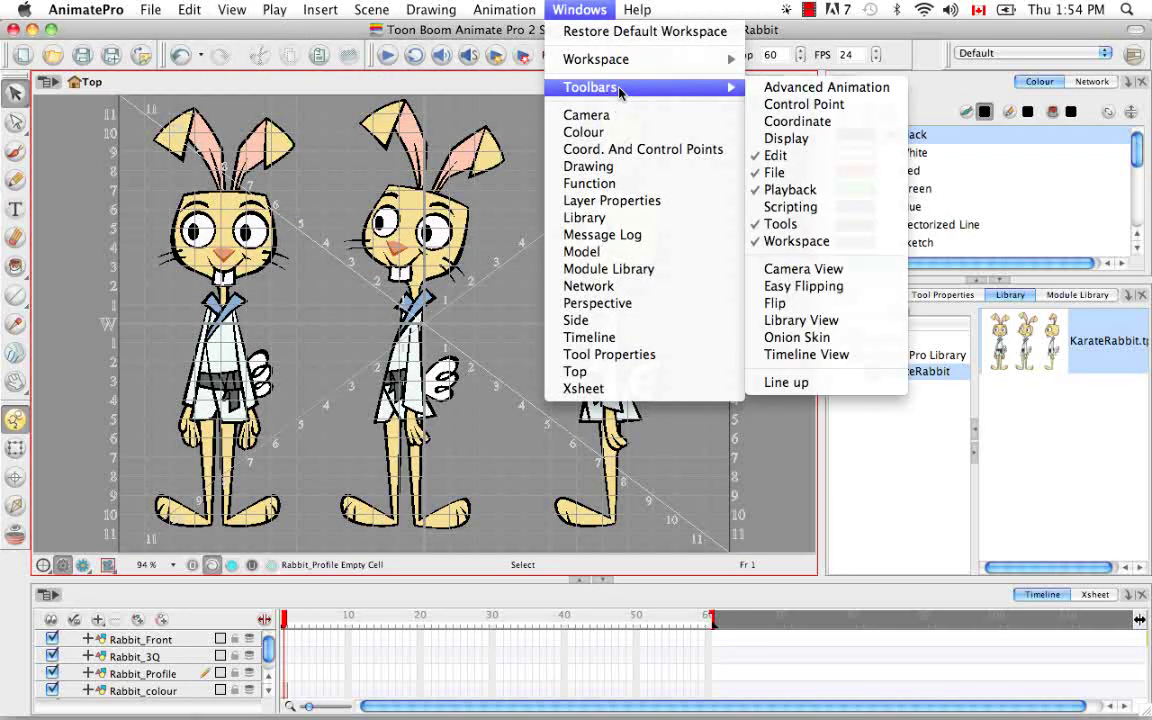
pyautogui.click(845, 270)
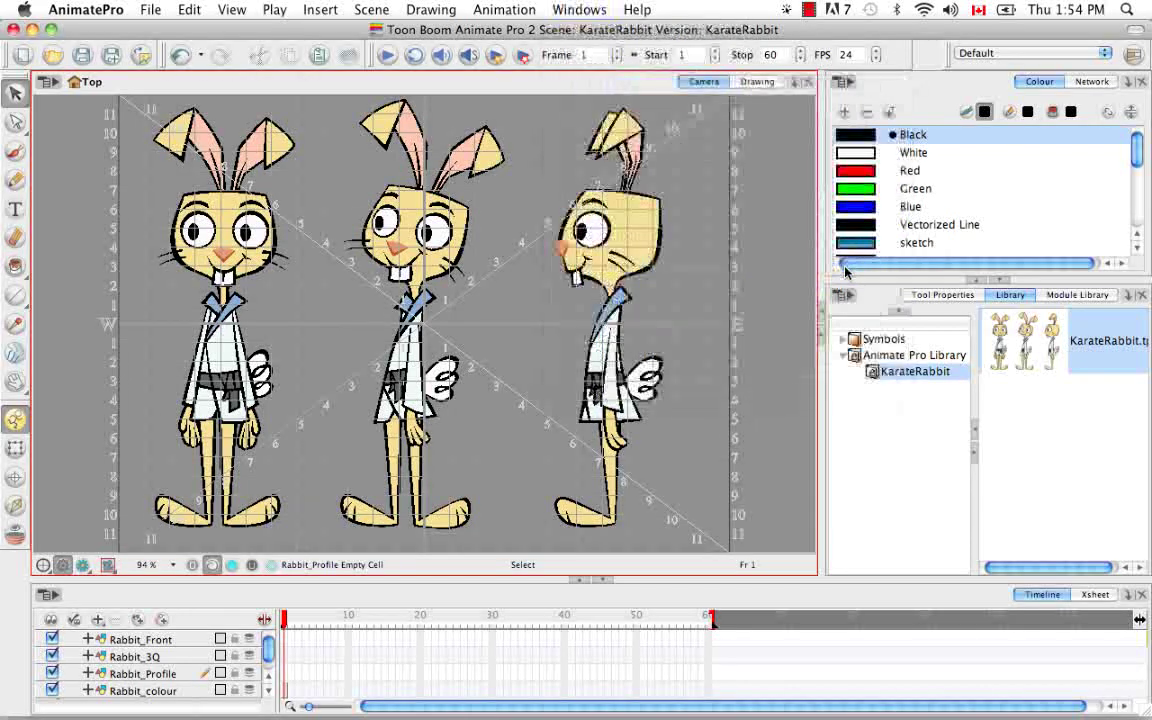
pyautogui.click(121, 89)
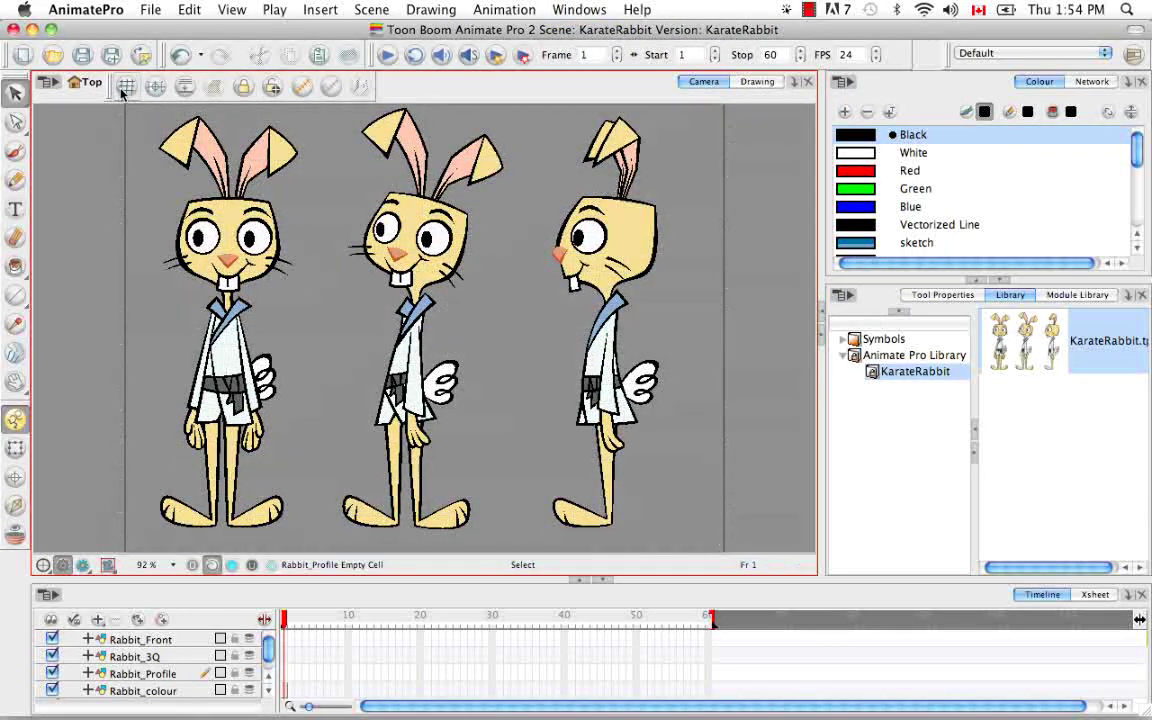
pyautogui.click(122, 90)
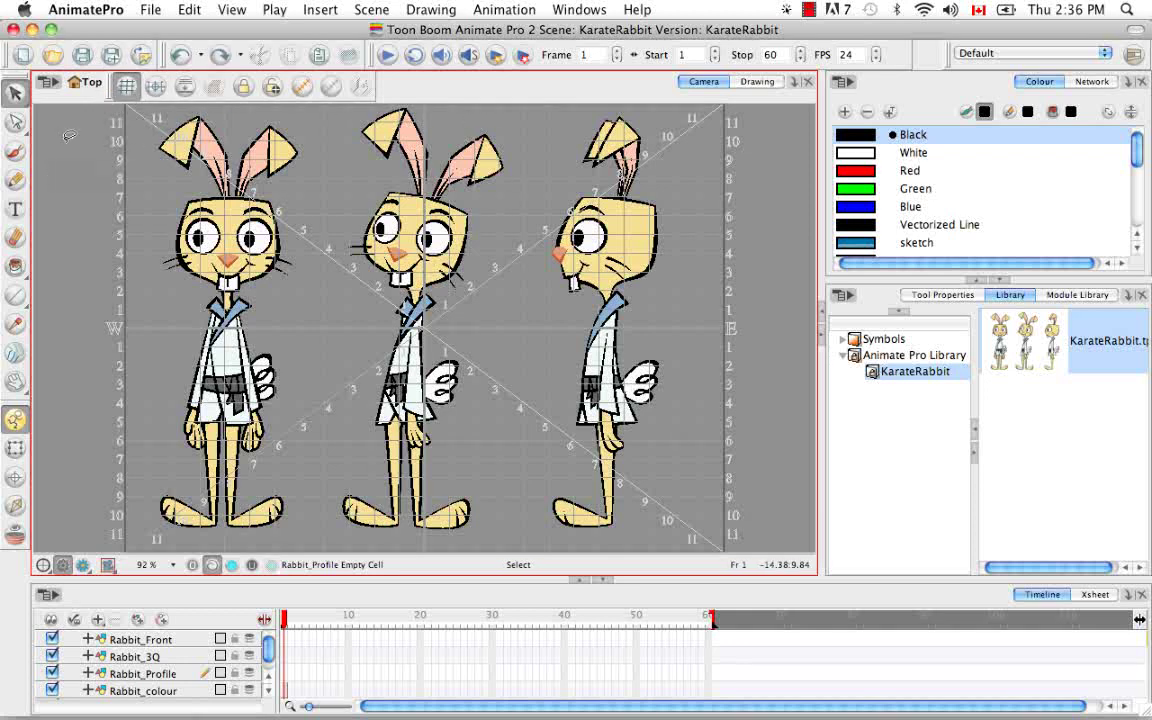
# Step: Copy the front-view rabbit from the Rabbit_colour layer into the Rabbit_Front layer, and check it by briefly hiding Rabbit_colour
pyautogui.click(150, 690)
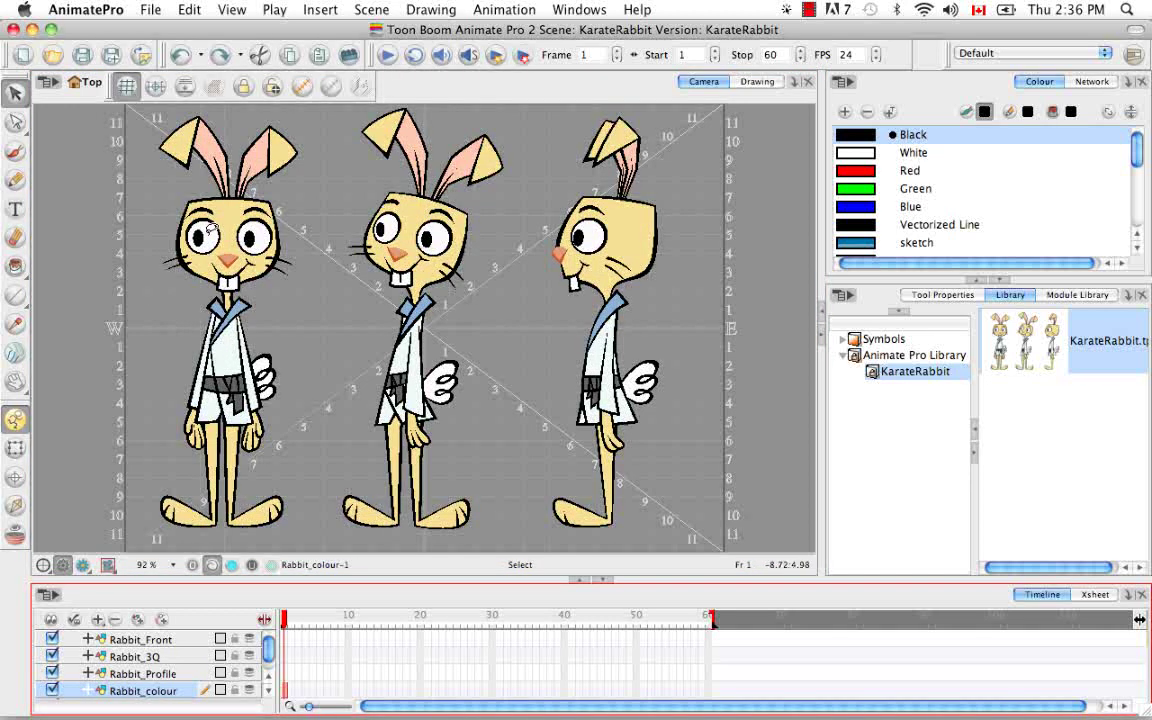
pyautogui.click(210, 229)
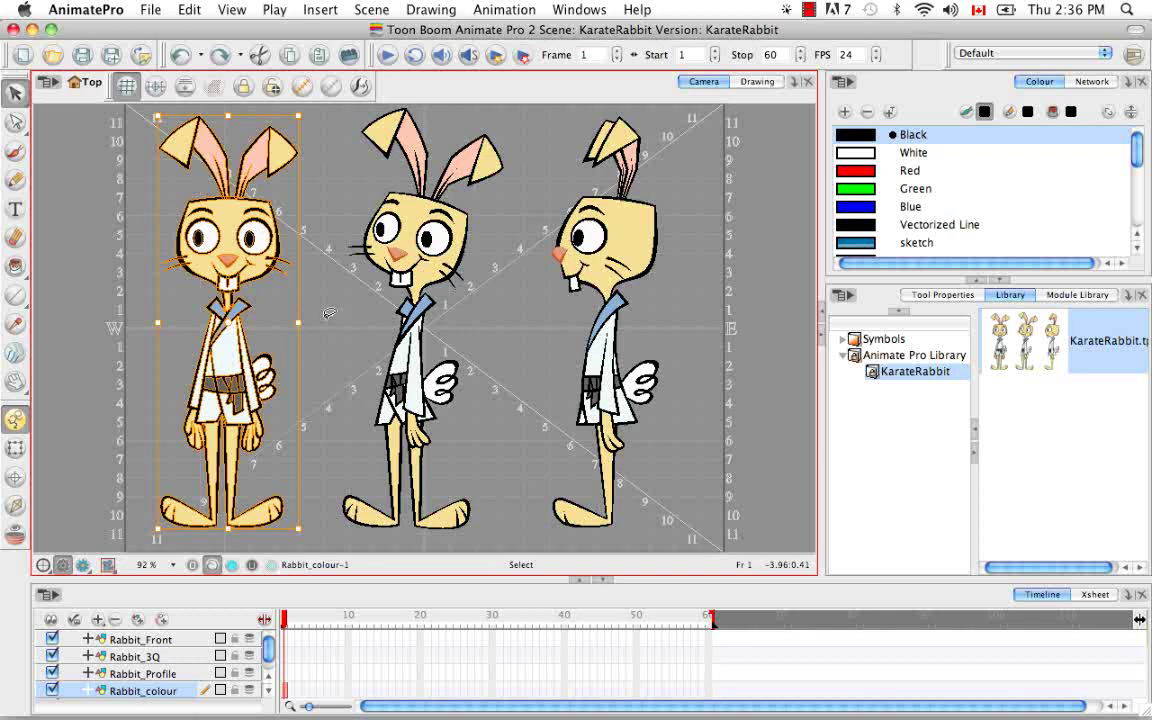
pyautogui.press('super')
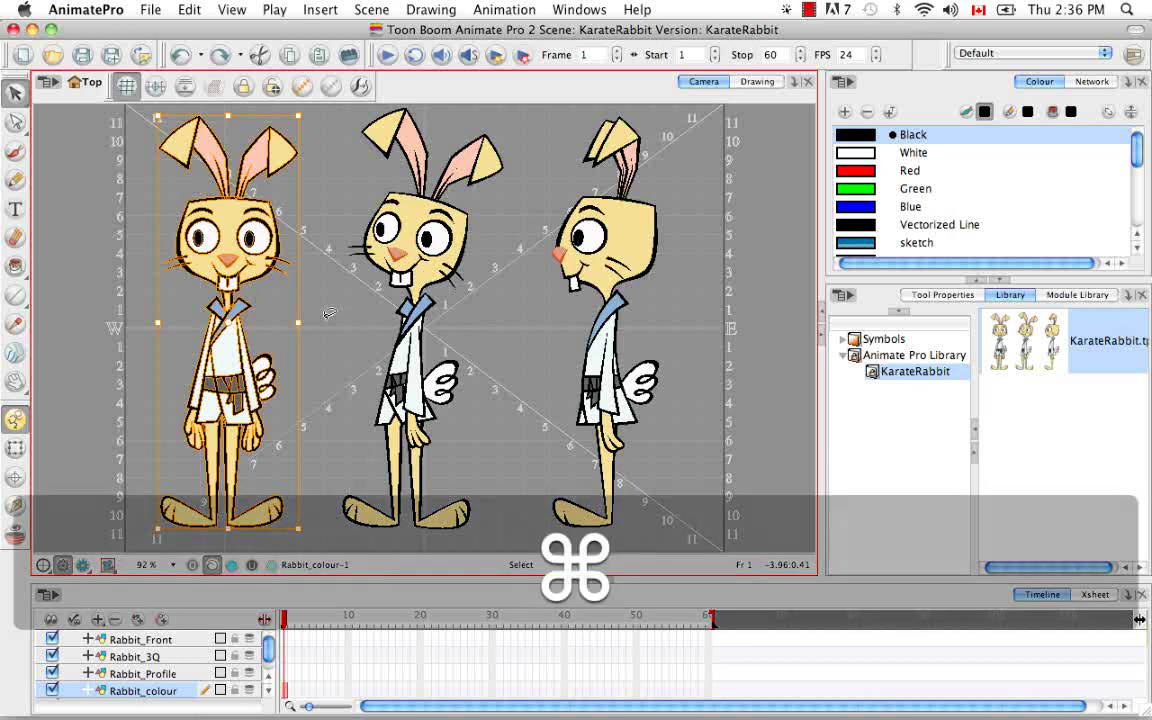
pyautogui.press('super+c')
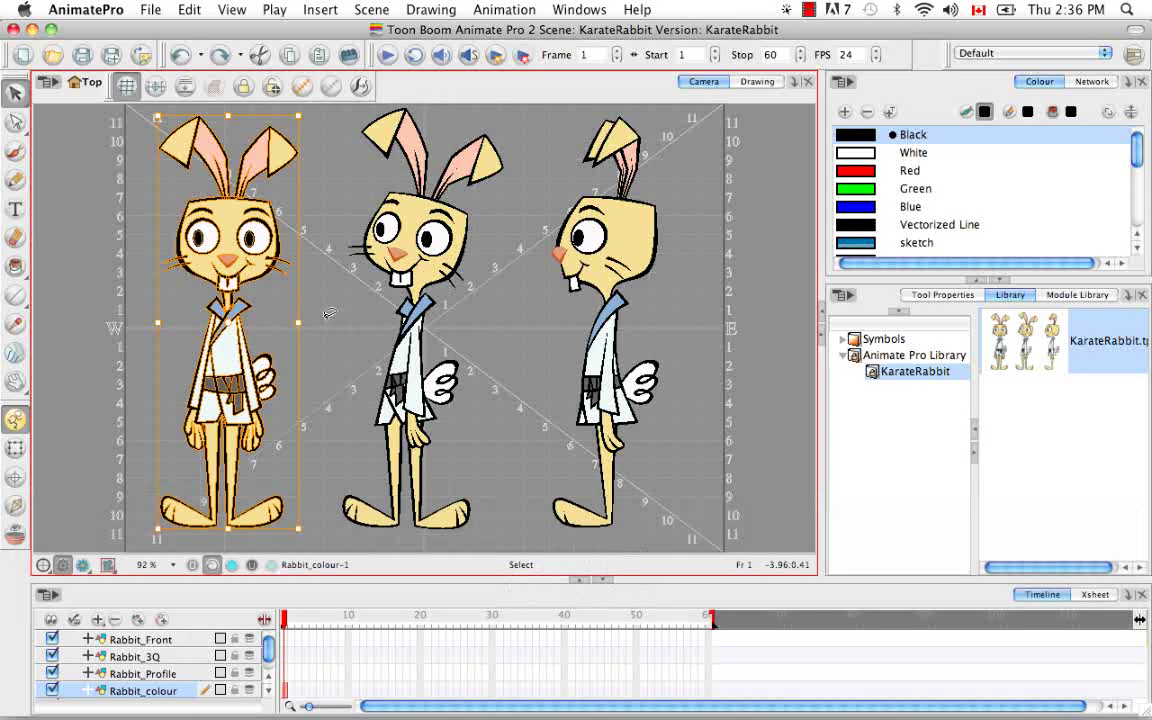
pyautogui.click(156, 643)
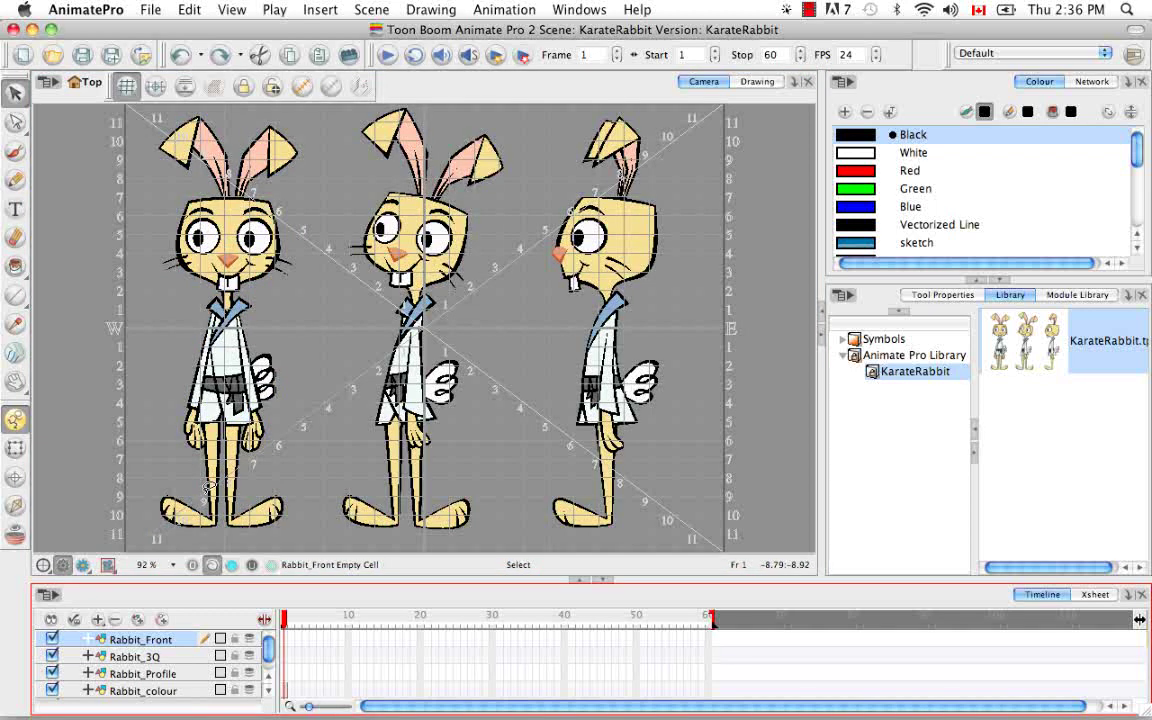
pyautogui.press('super+v')
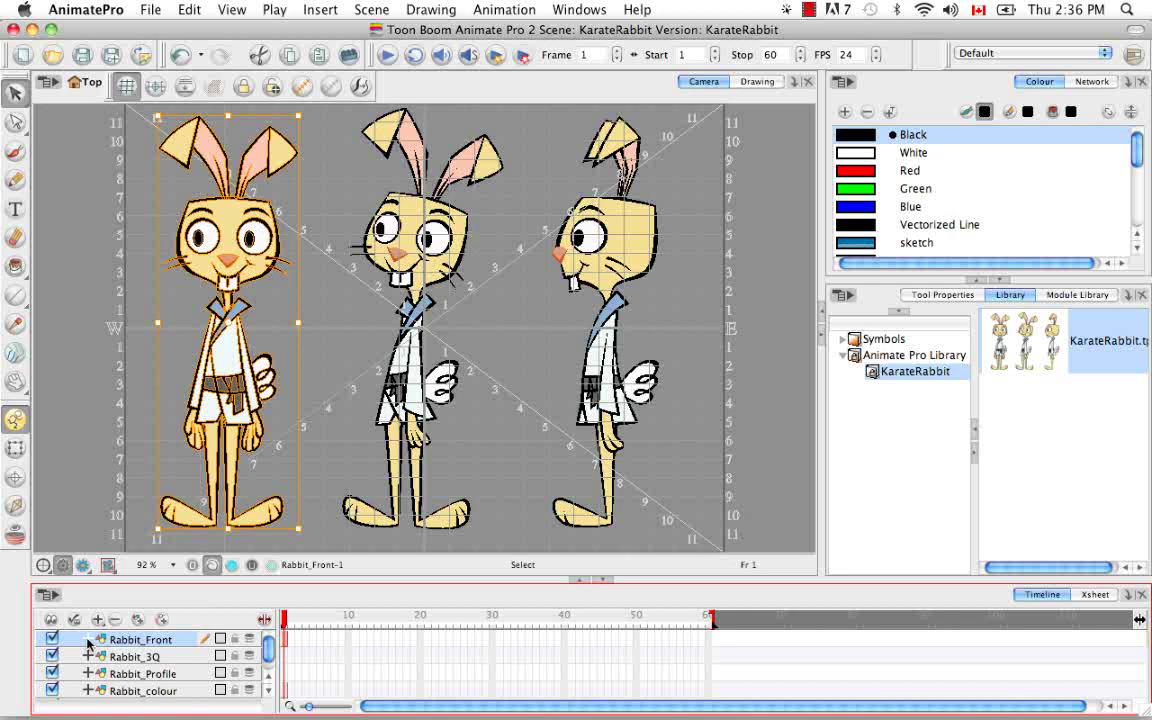
pyautogui.click(52, 690)
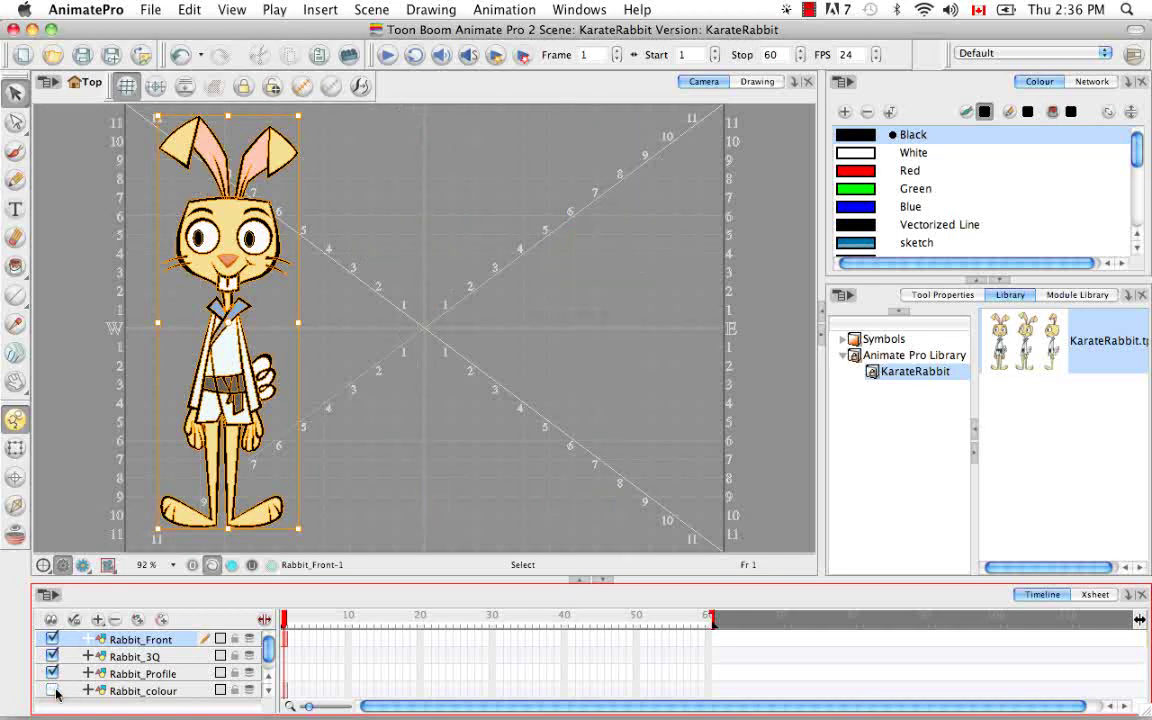
pyautogui.click(53, 690)
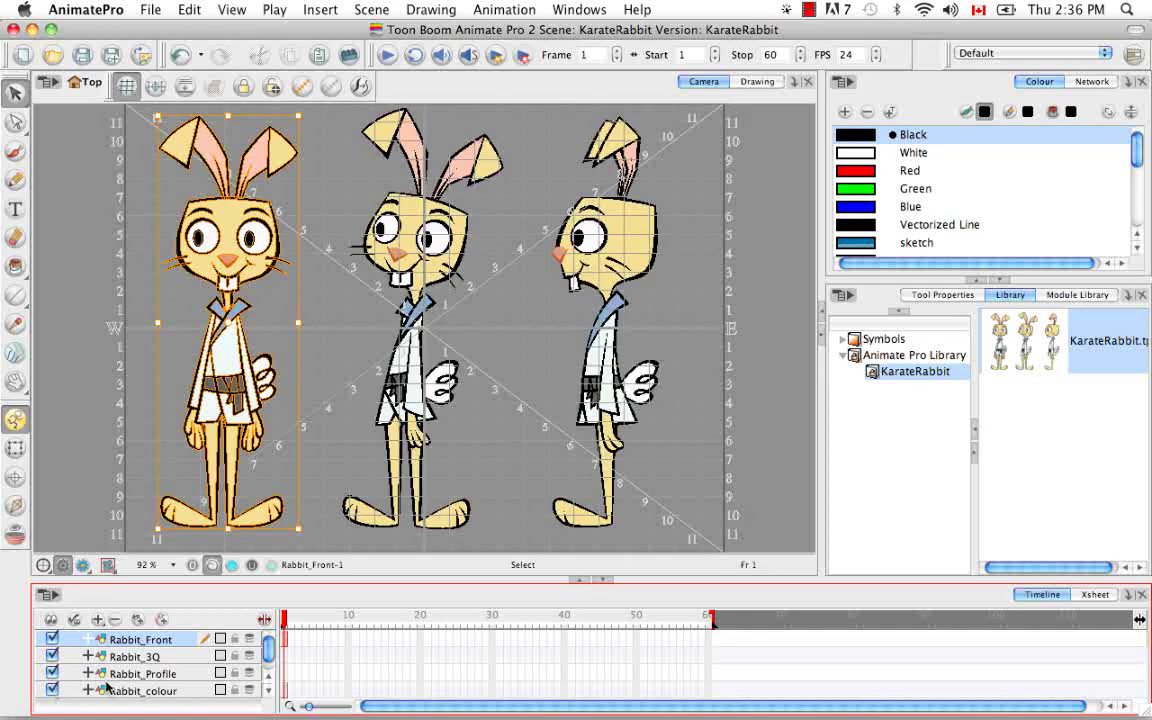
# Step: Copy the three-quarter-view rabbit from the Rabbit_colour layer into the Rabbit_3Q layer
pyautogui.click(138, 690)
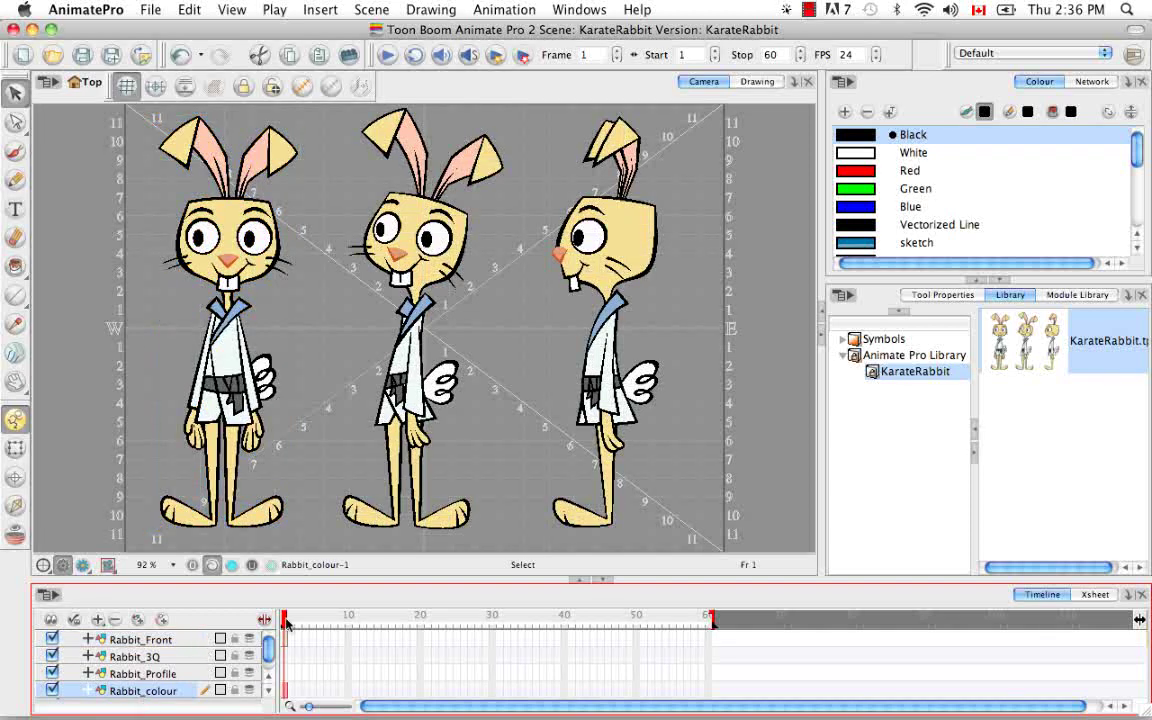
pyautogui.click(440, 378)
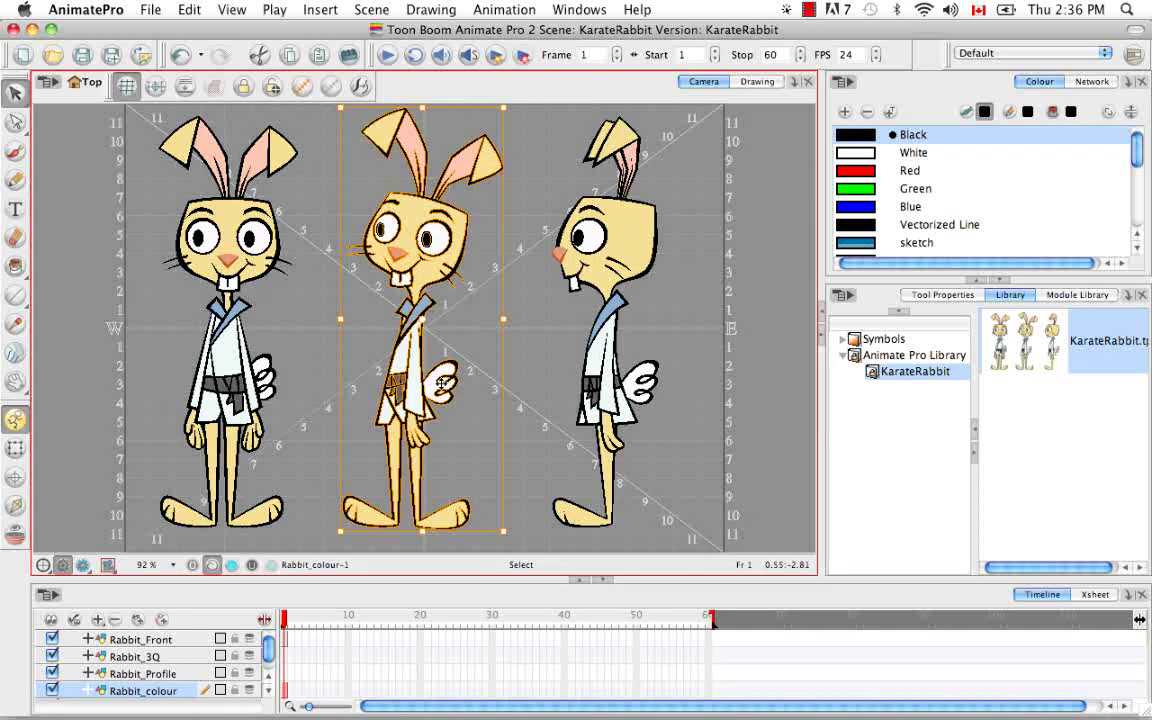
pyautogui.press('super+c')
pyautogui.click(197, 655)
pyautogui.press('super+v')
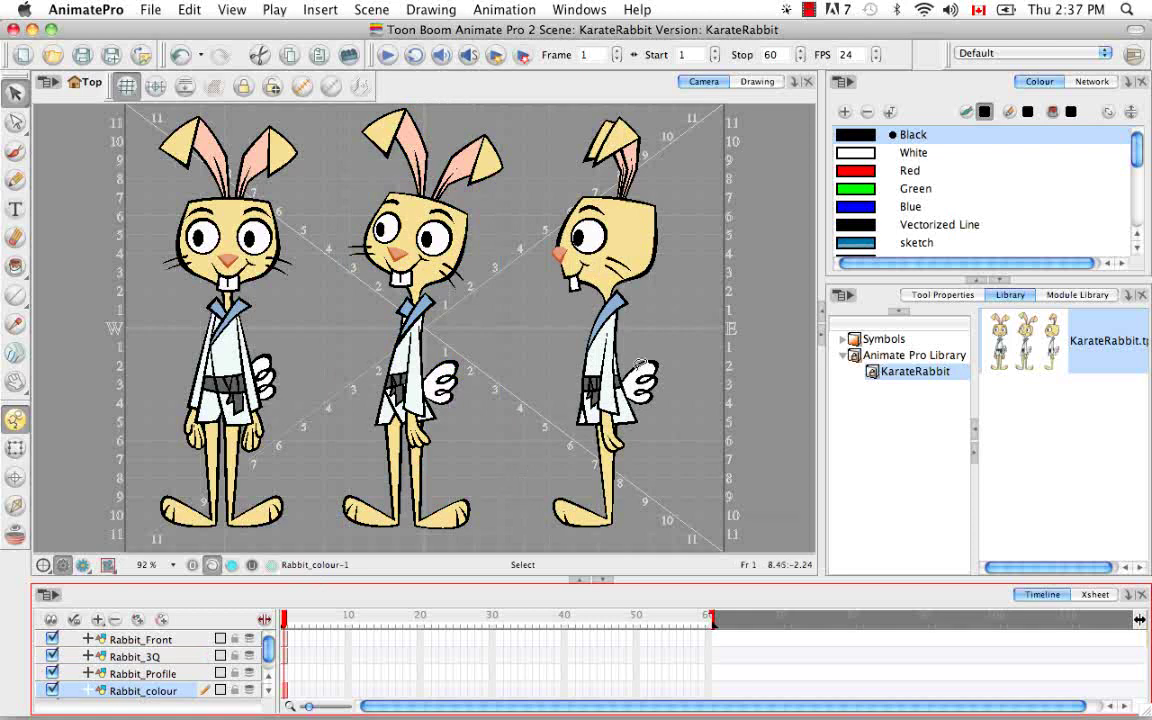
# Step: Copy the profile-view rabbit from the Rabbit_colour layer into the Rabbit_Profile layer
pyautogui.click(575, 328)
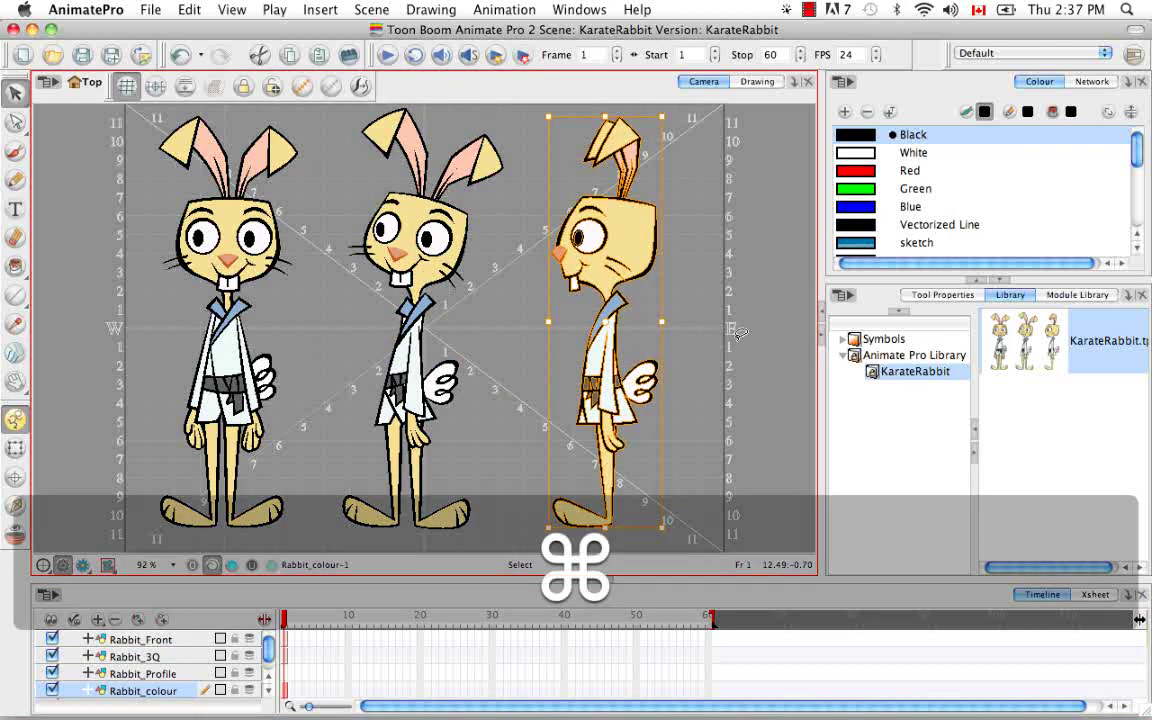
pyautogui.press('super+c')
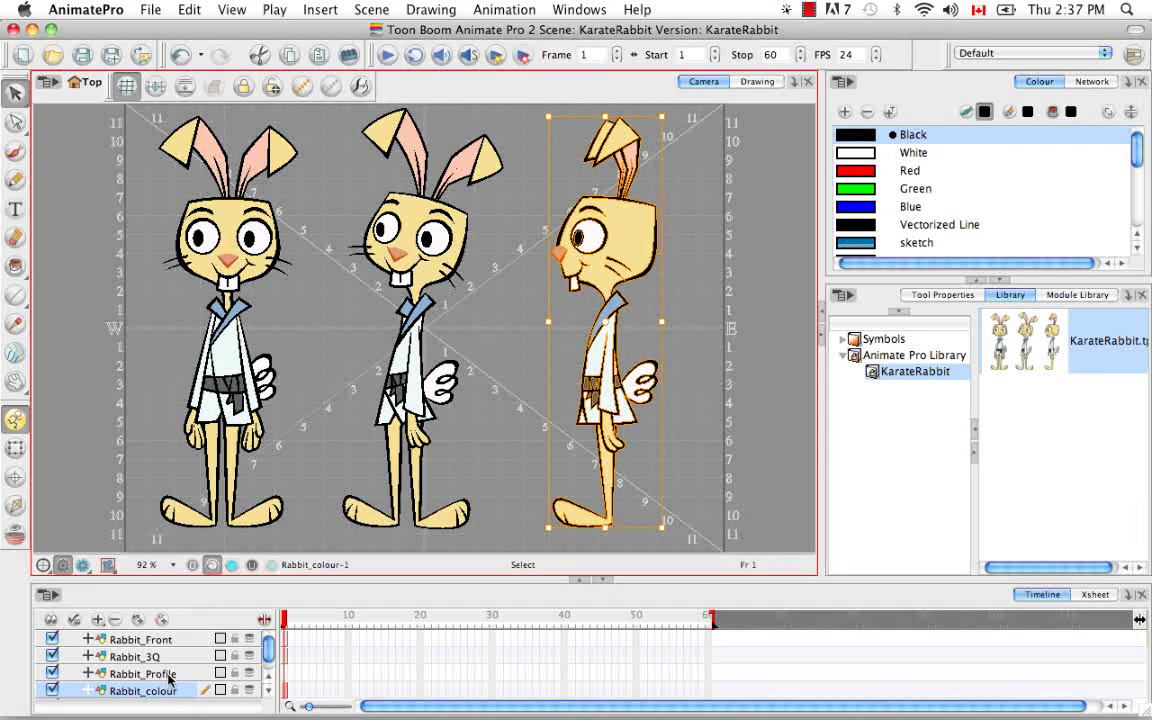
pyautogui.click(142, 673)
pyautogui.press('super+v')
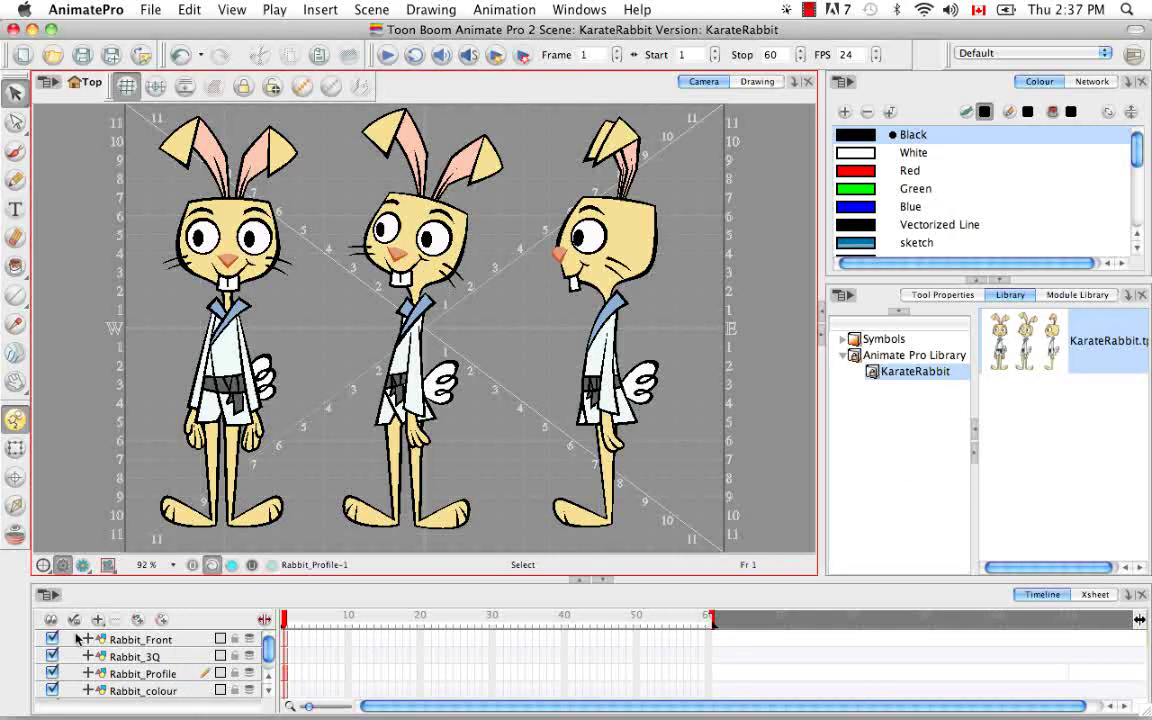
# Step: Delete the Rabbit_colour layer together with its drawing files and element folders
pyautogui.click(155, 692)
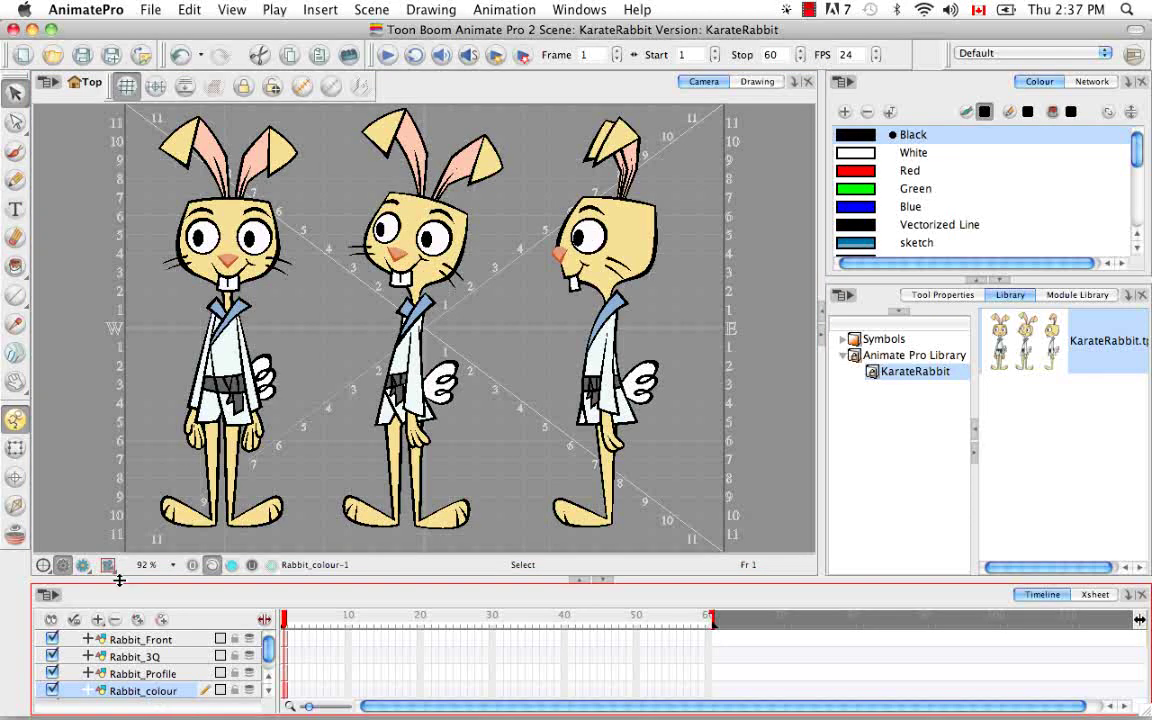
pyautogui.press('Delete')
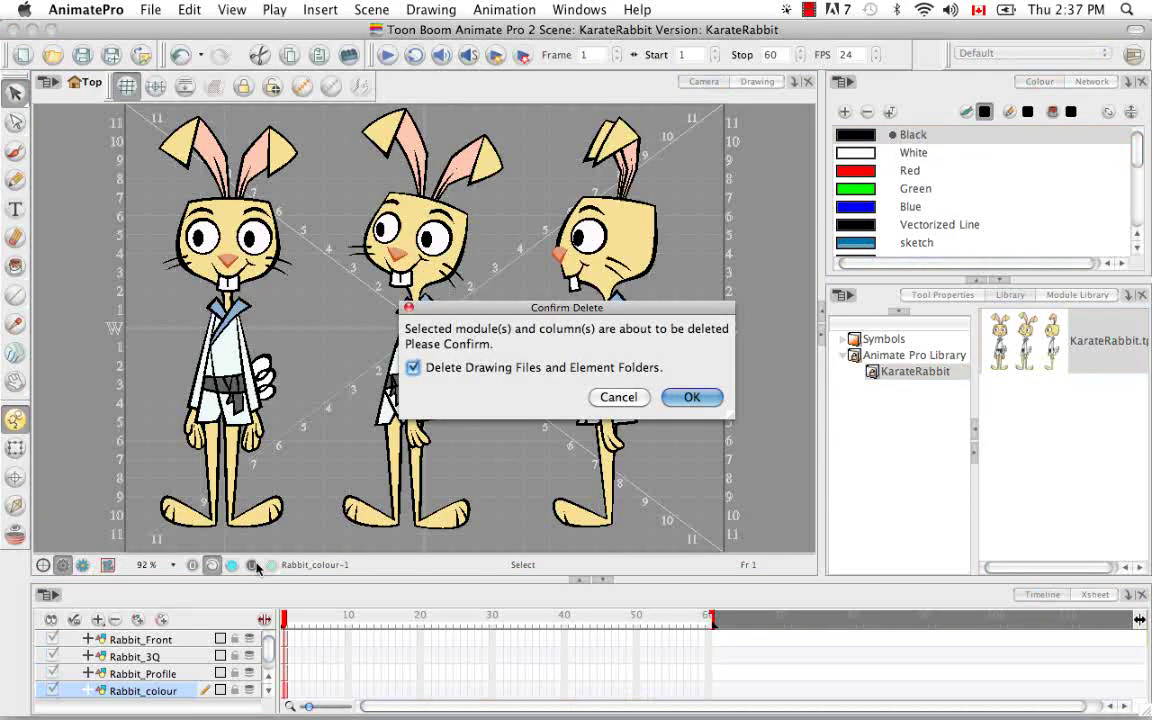
pyautogui.click(690, 397)
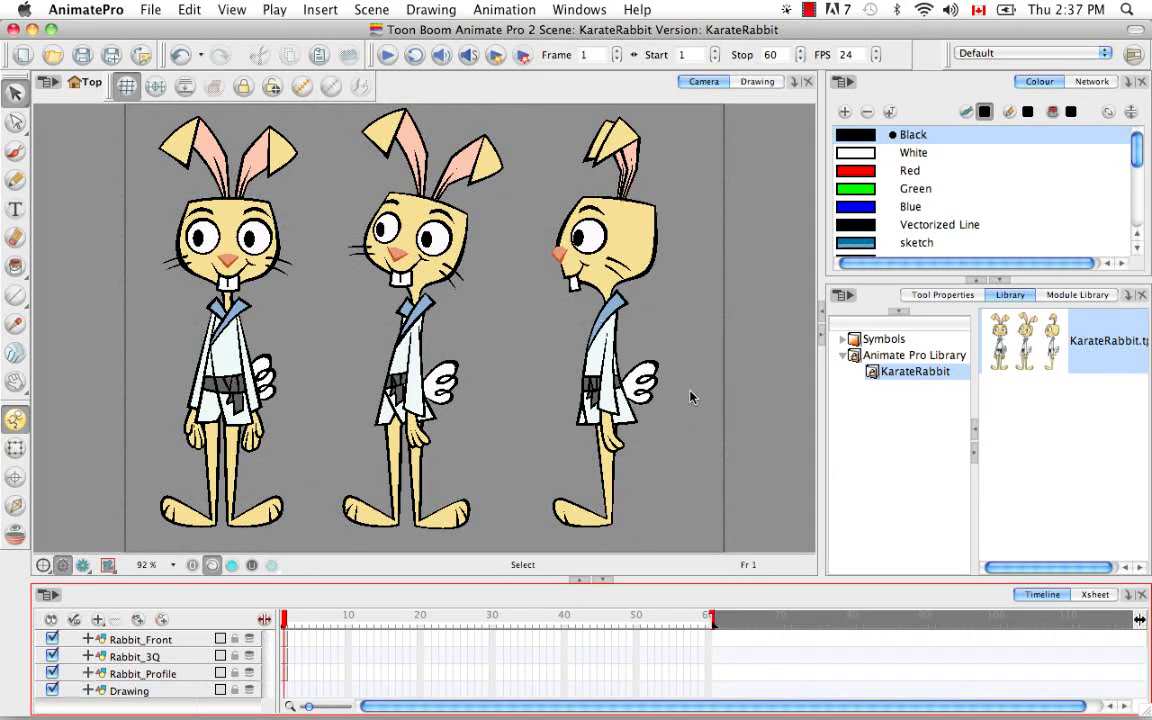
# Step: Check the Rabbit_Front, Rabbit_3Q and Rabbit_Profile layers by selecting each in turn, and clear the selection
pyautogui.click(135, 640)
pyautogui.click(135, 657)
pyautogui.click(133, 674)
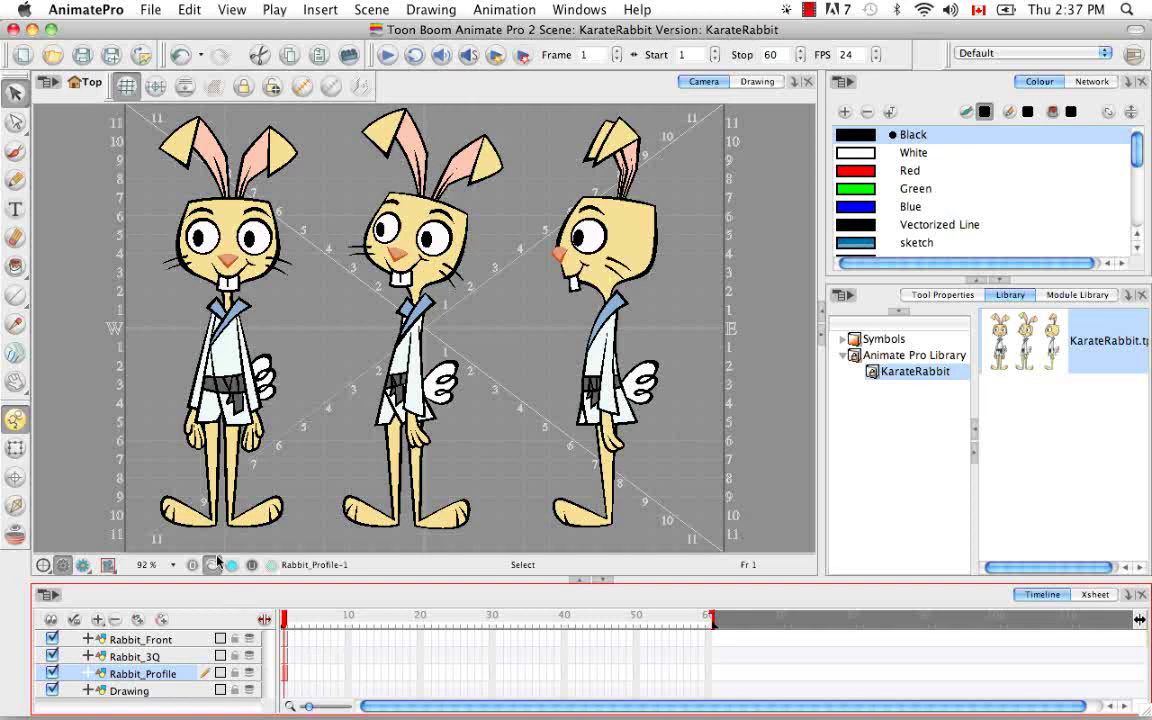
pyautogui.click(95, 399)
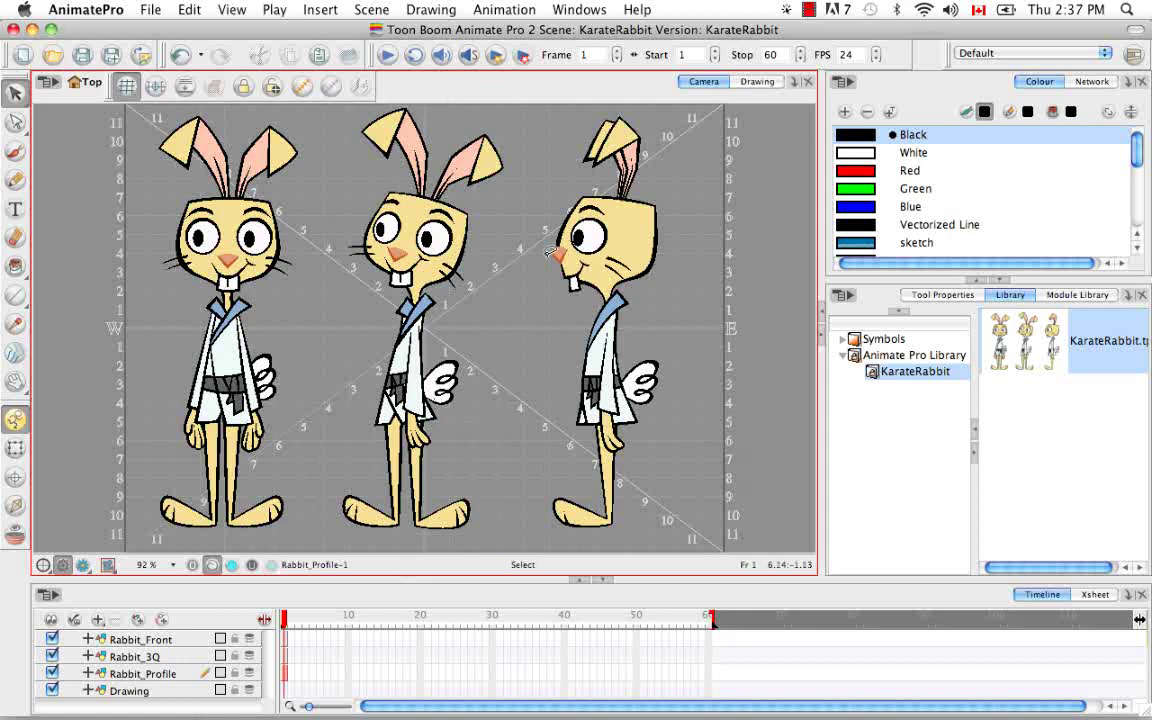
# Step: Nudge the three-quarter-view rabbit slightly to the right to centre it on the grid's vertical axis, and deselect it
pyautogui.click(425, 242)
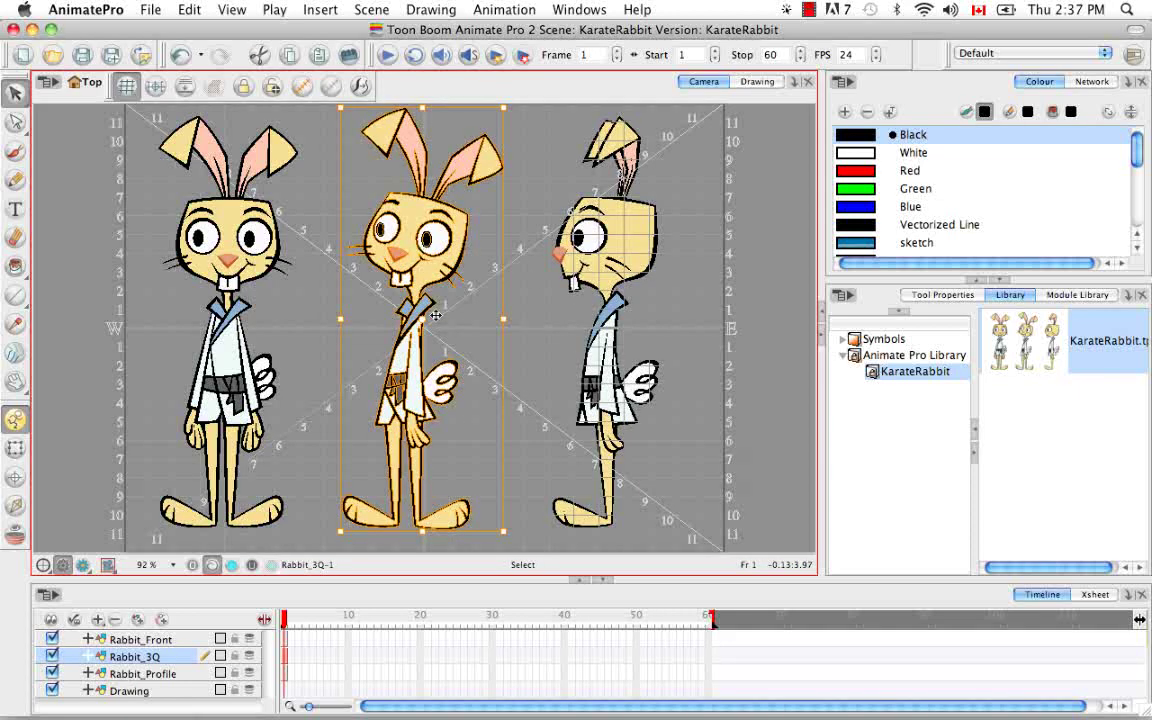
pyautogui.press('super+equal')
pyautogui.press('super+equal')
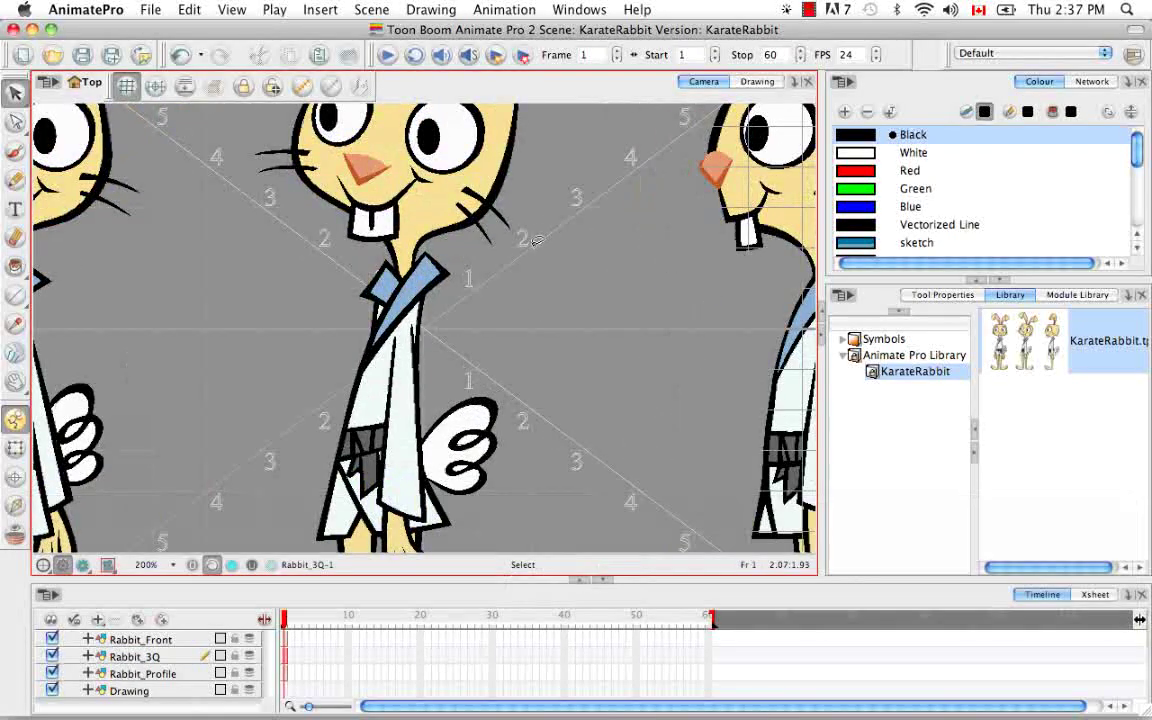
pyautogui.moveTo(543, 436); pyautogui.dragTo(561, 711)
pyautogui.click(505, 262)
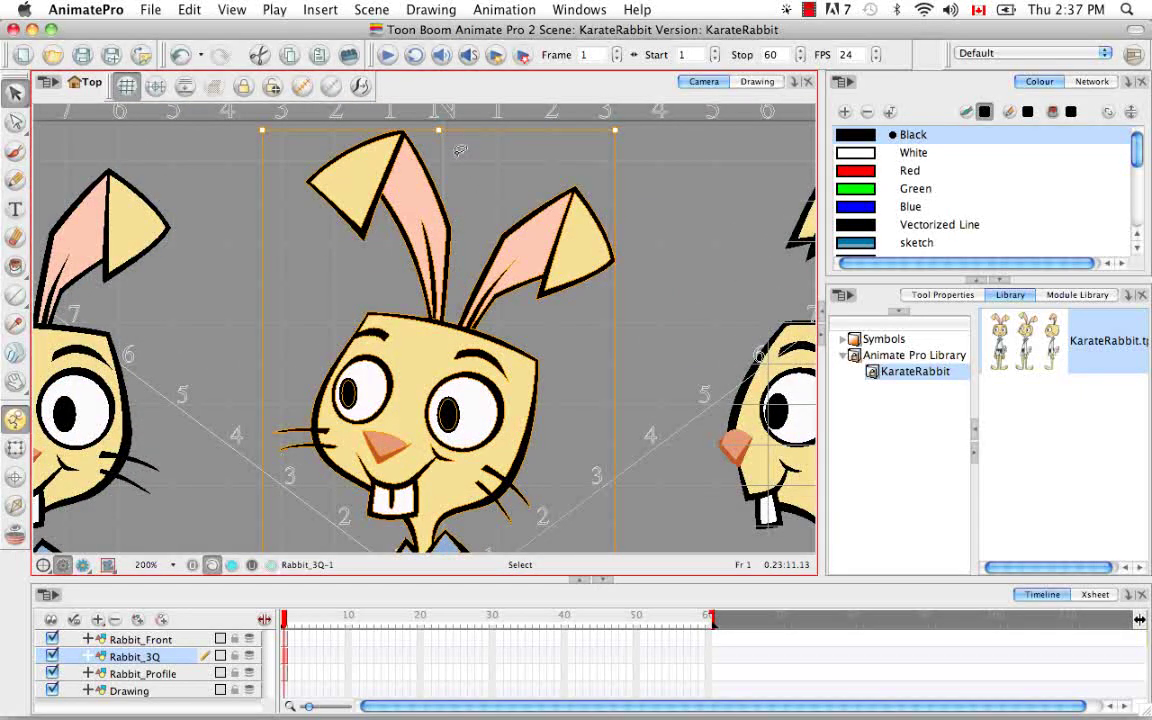
pyautogui.press('Right')
pyautogui.press('Right')
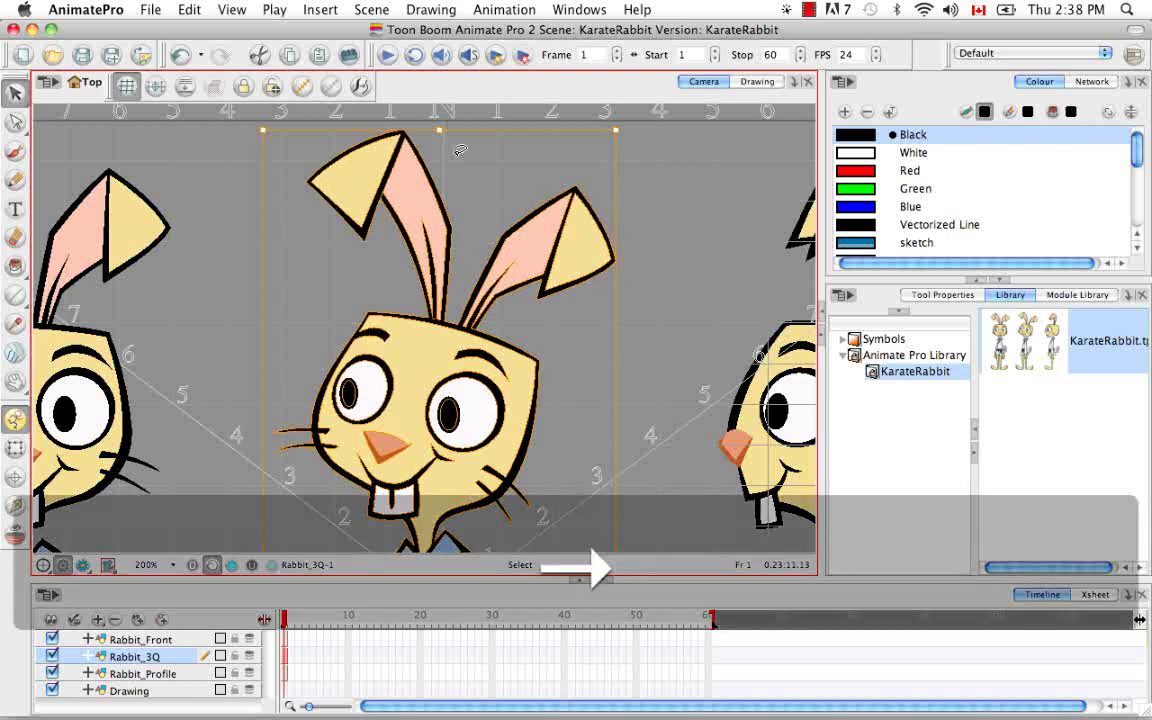
pyautogui.press('Right')
pyautogui.press('Right')
pyautogui.press('Right')
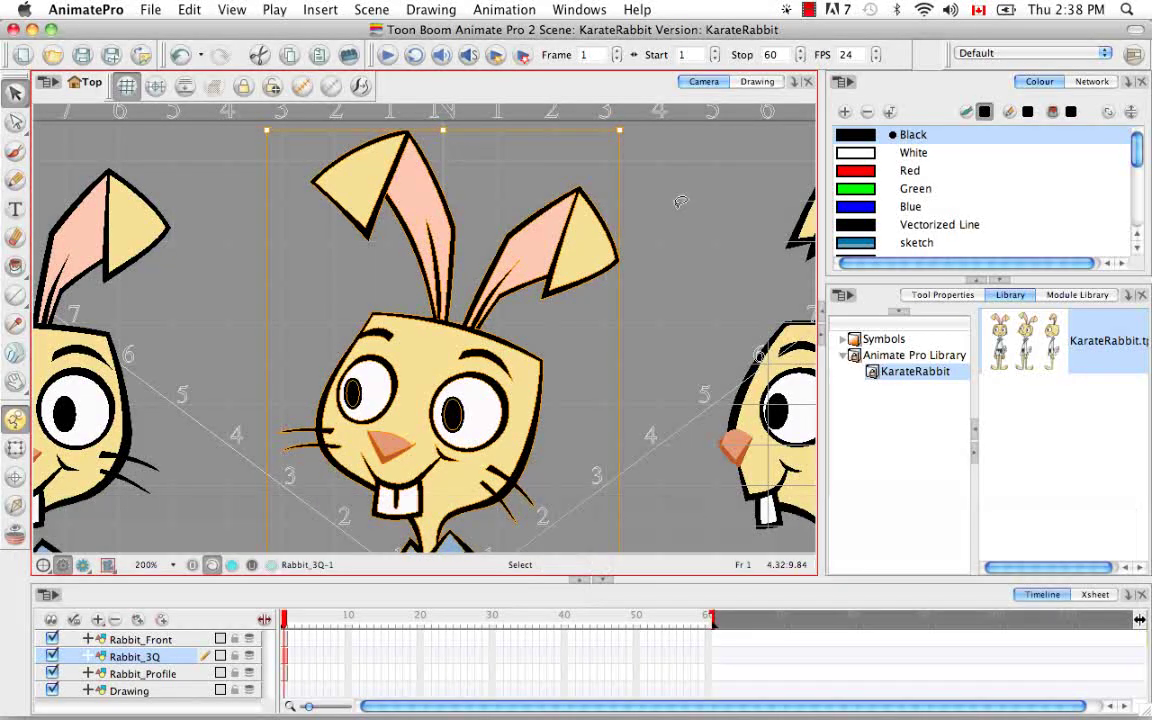
pyautogui.click(610, 183)
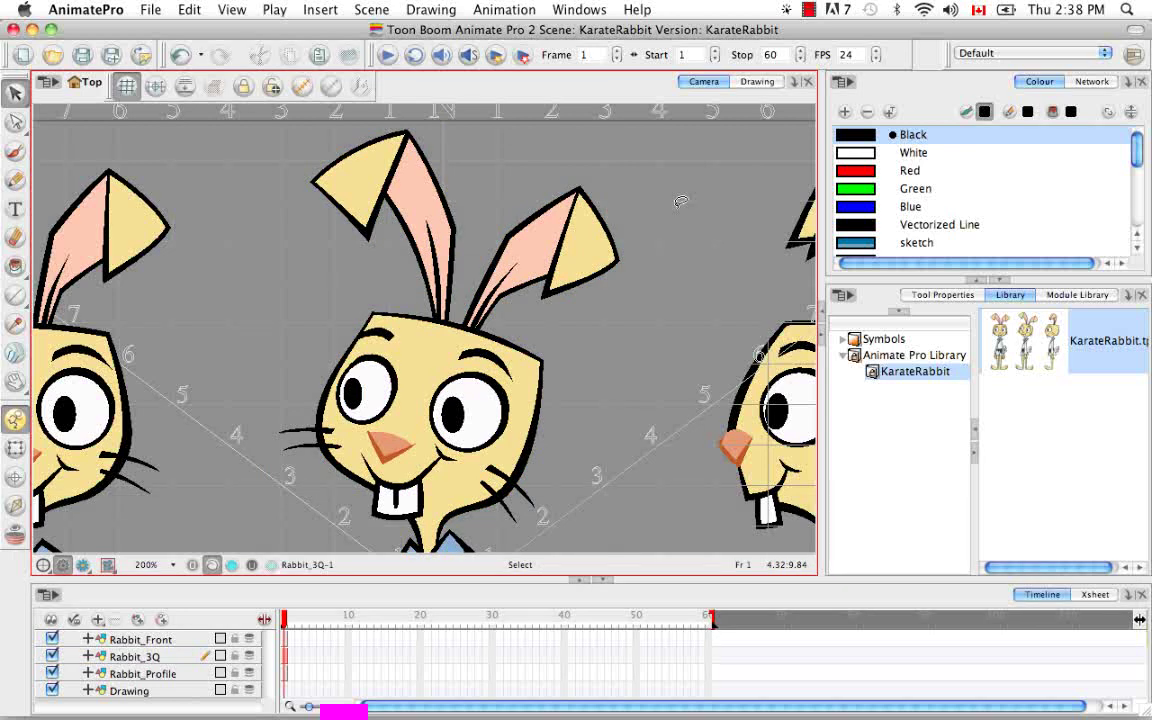
pyautogui.press('super+minus')
pyautogui.press('super+minus')
pyautogui.hotkey('shift', 'm')
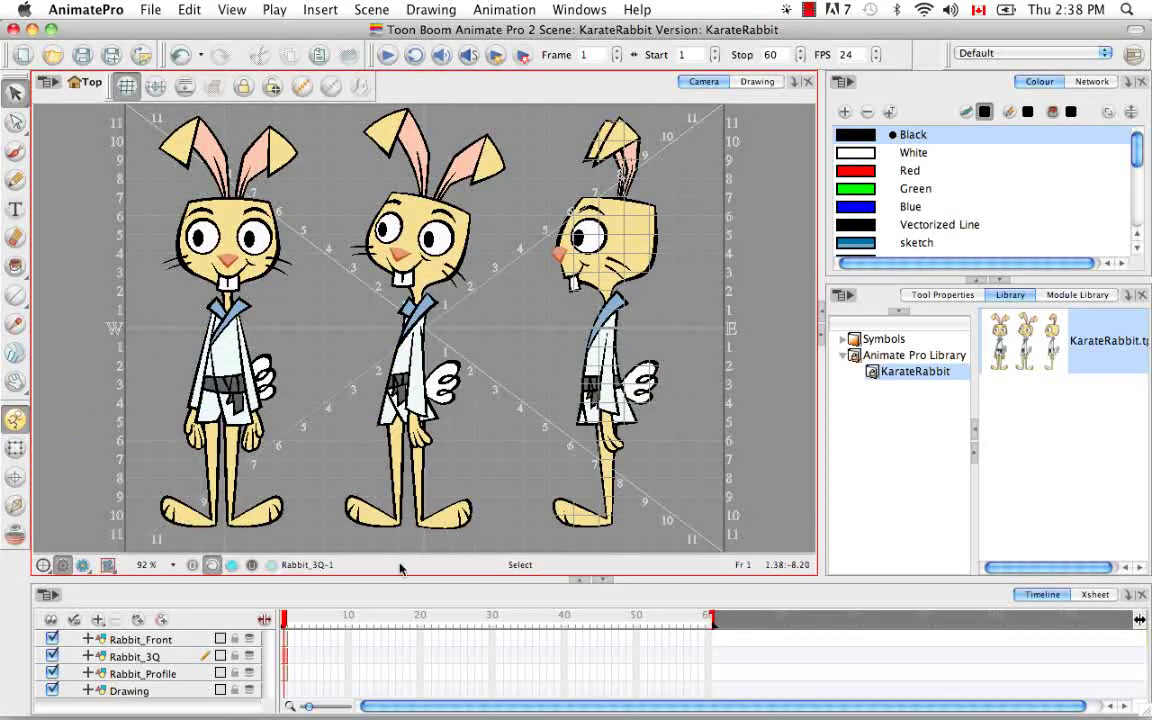
# Step: Move the front-view rabbit on the Rabbit_Front layer to the grid centre, over the three-quarter-view rabbit, and deselect it
pyautogui.click(140, 639)
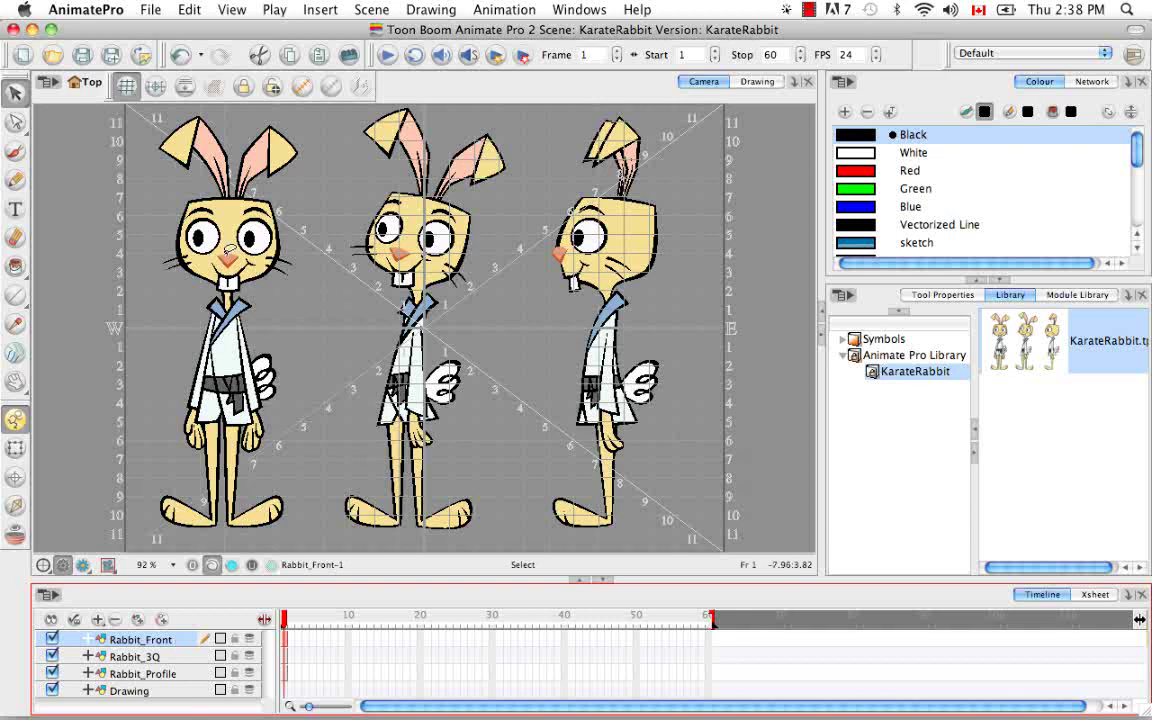
pyautogui.click(229, 246)
pyautogui.moveTo(229, 246); pyautogui.dragTo(398, 255)
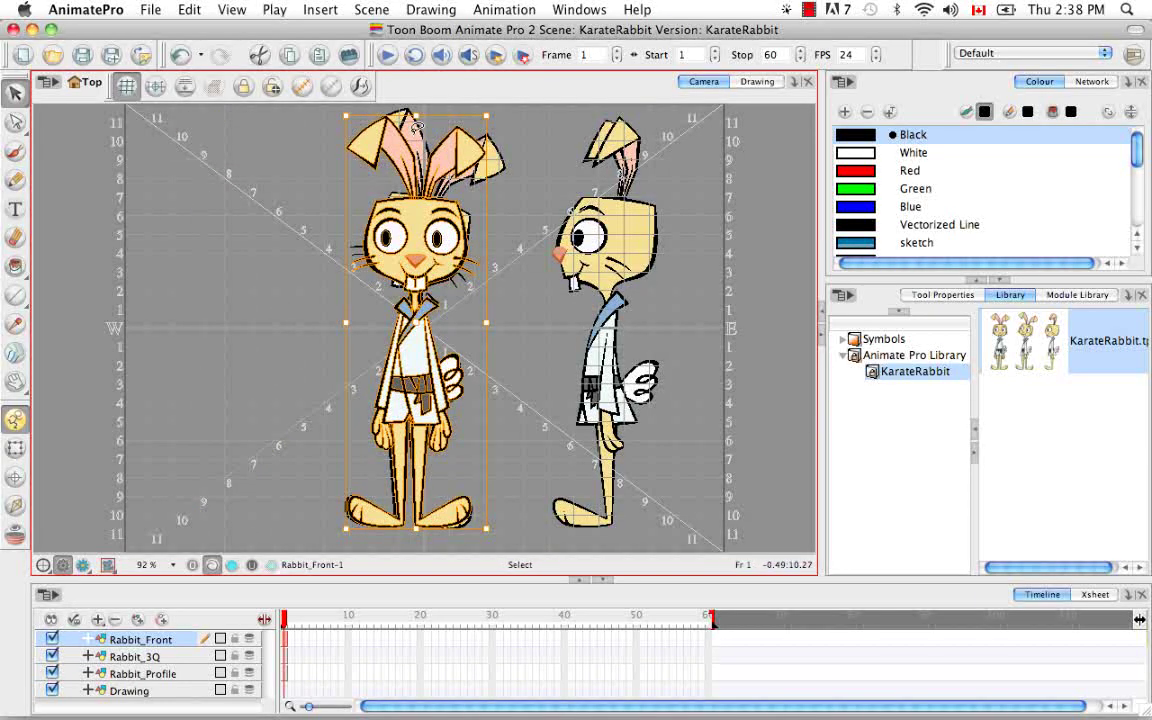
pyautogui.click(520, 340)
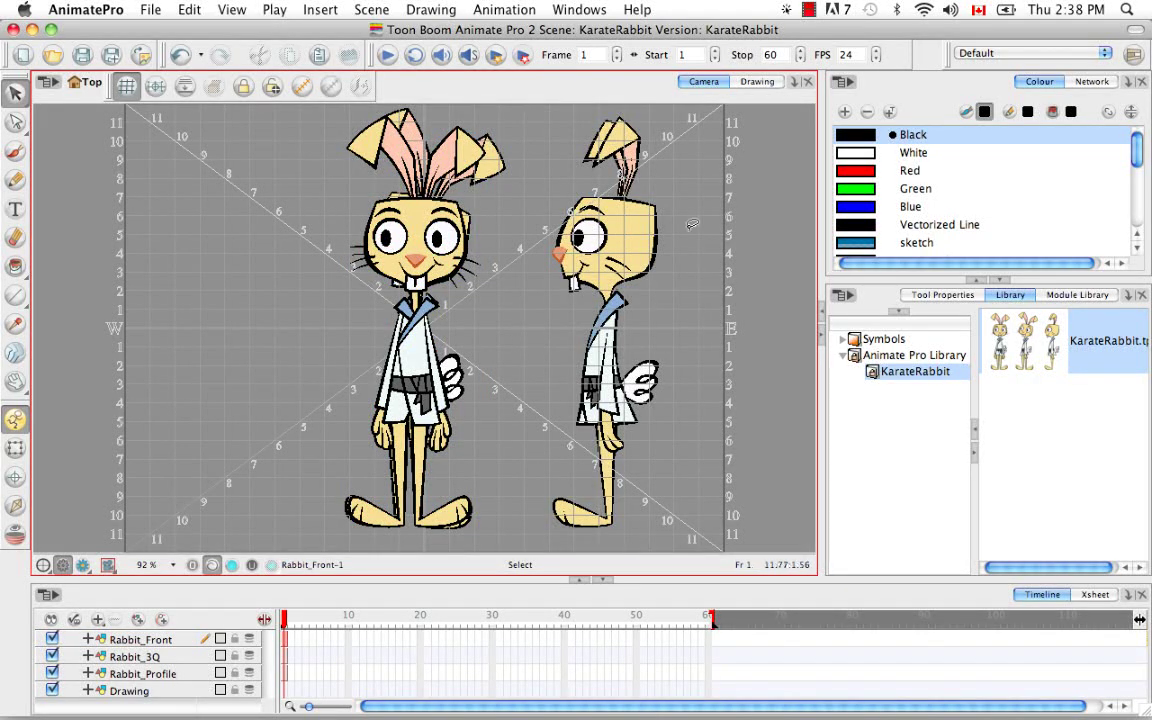
# Step: Move the profile-view rabbit on the Rabbit_Profile layer over the two centred rabbits, and make Rabbit_Front the current layer
pyautogui.click(185, 673)
pyautogui.click(621, 358)
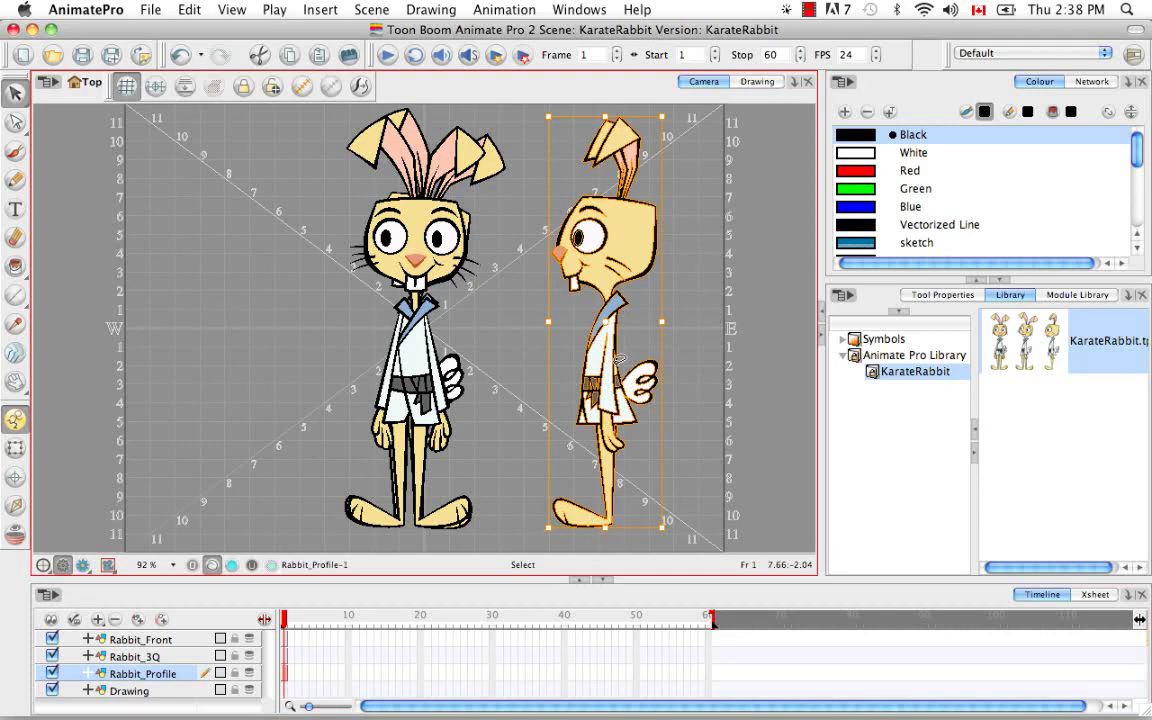
pyautogui.moveTo(585, 372); pyautogui.dragTo(396, 382)
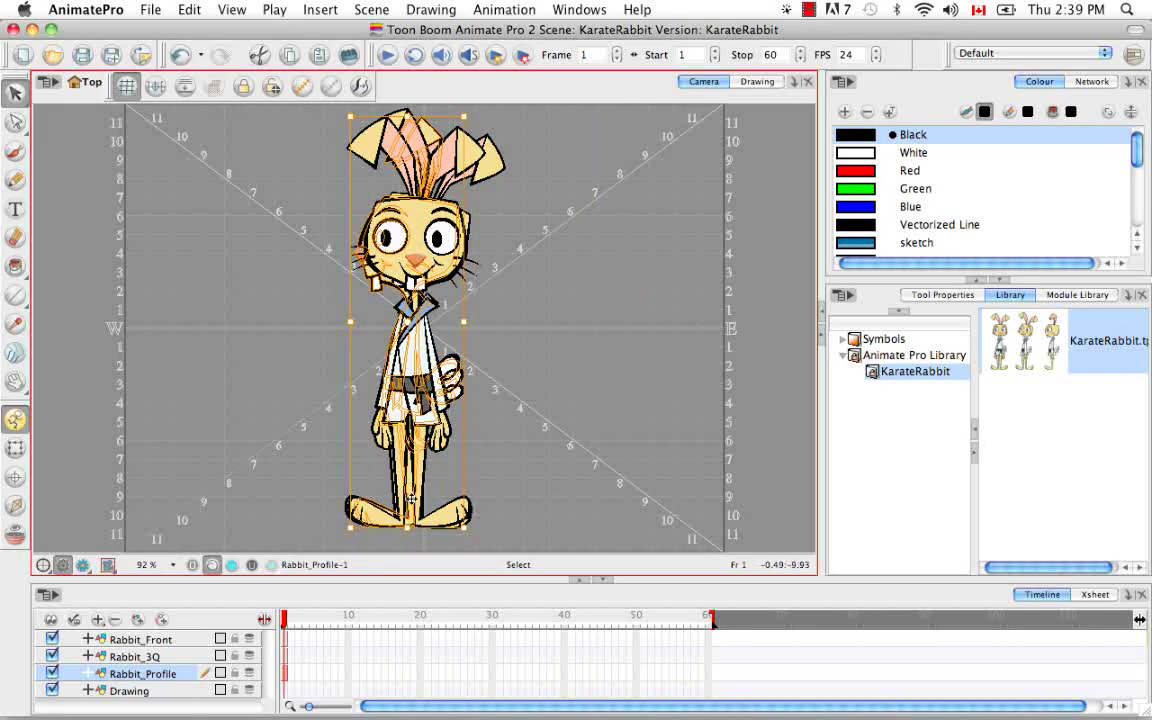
pyautogui.click(538, 458)
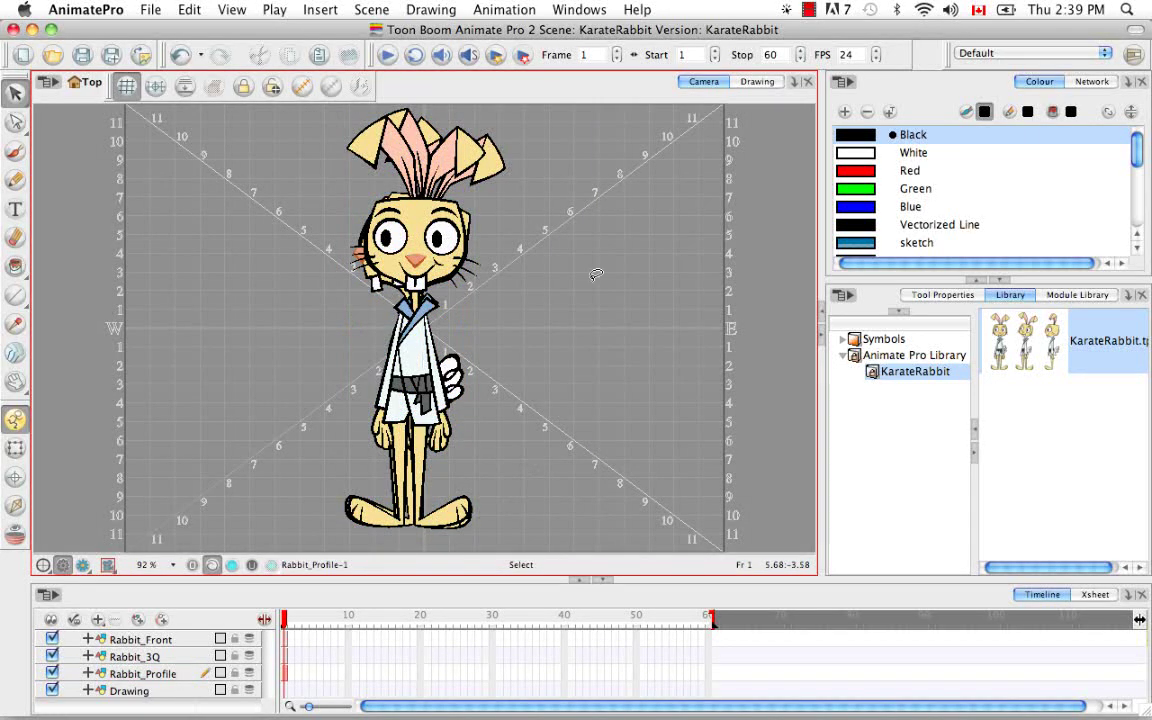
pyautogui.click(140, 639)
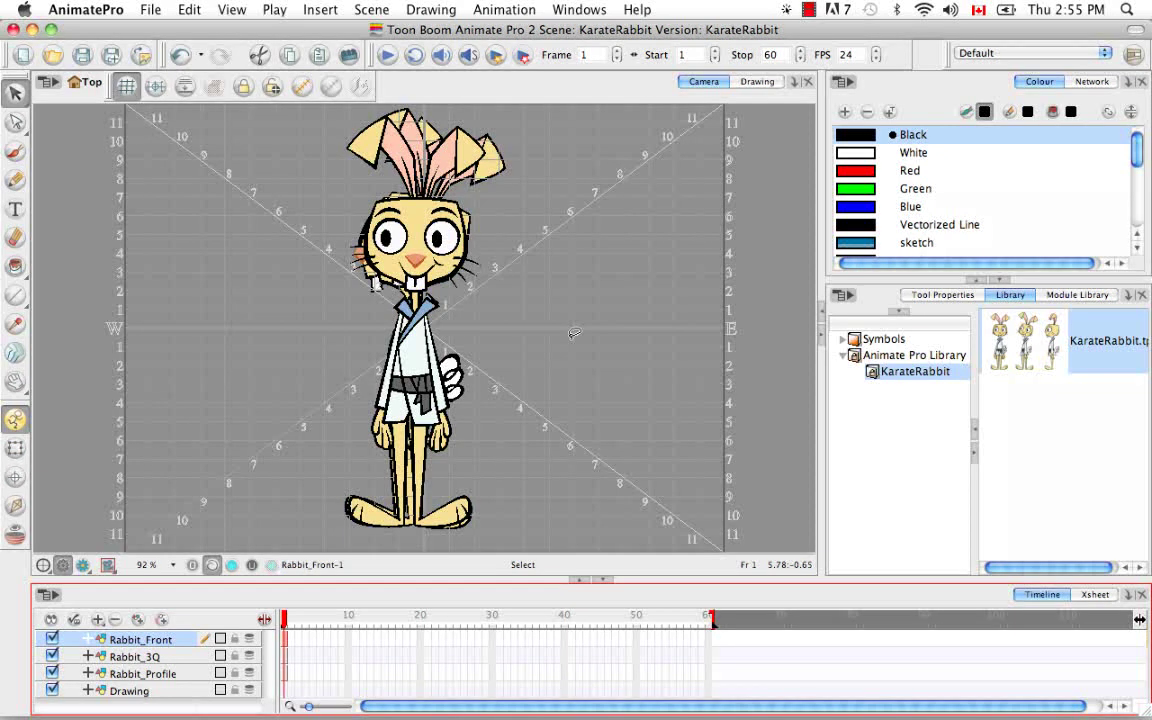
# Step: Switch to Finder, examine the tbs_size_relation image from the Pack07 Source folder, and put the image and Finder windows away
pyautogui.moveTo(676, 700)
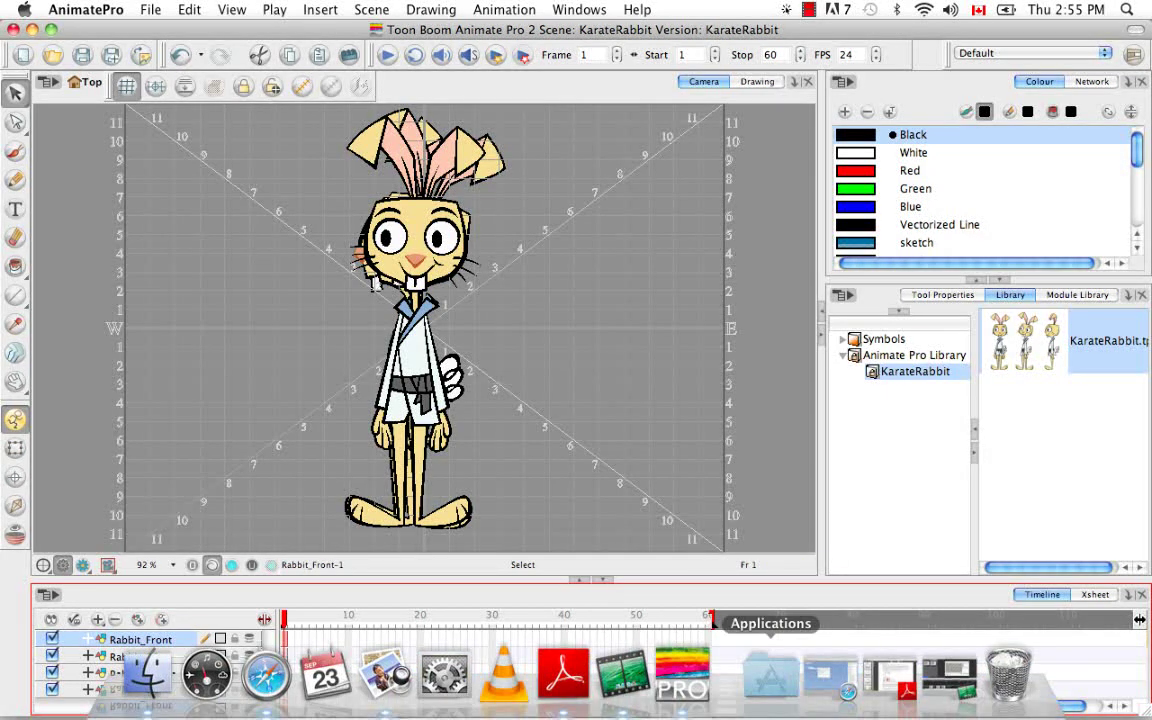
pyautogui.click(147, 673)
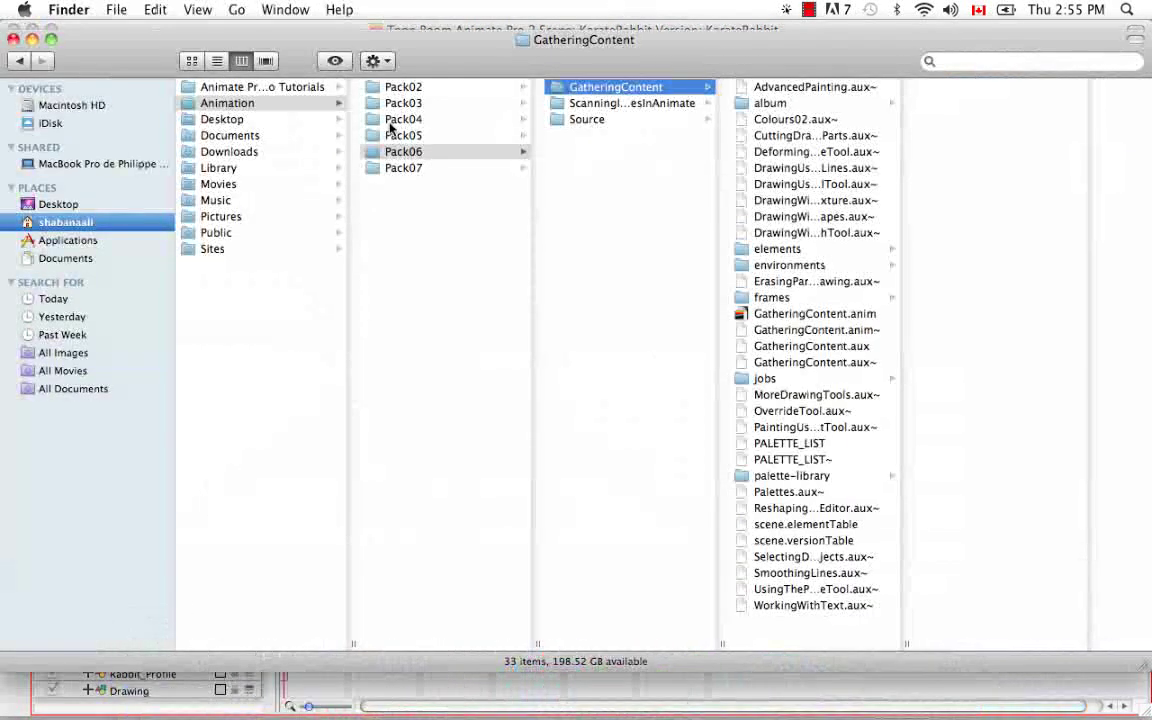
pyautogui.click(398, 168)
pyautogui.click(575, 103)
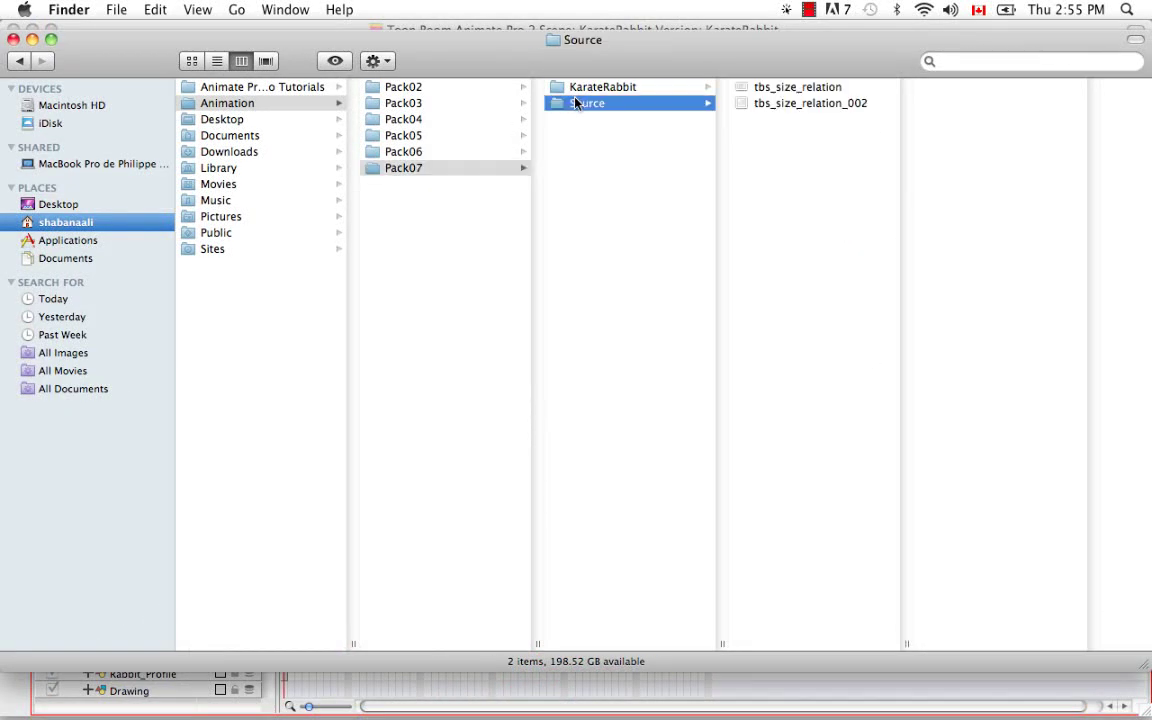
pyautogui.doubleClick(785, 90)
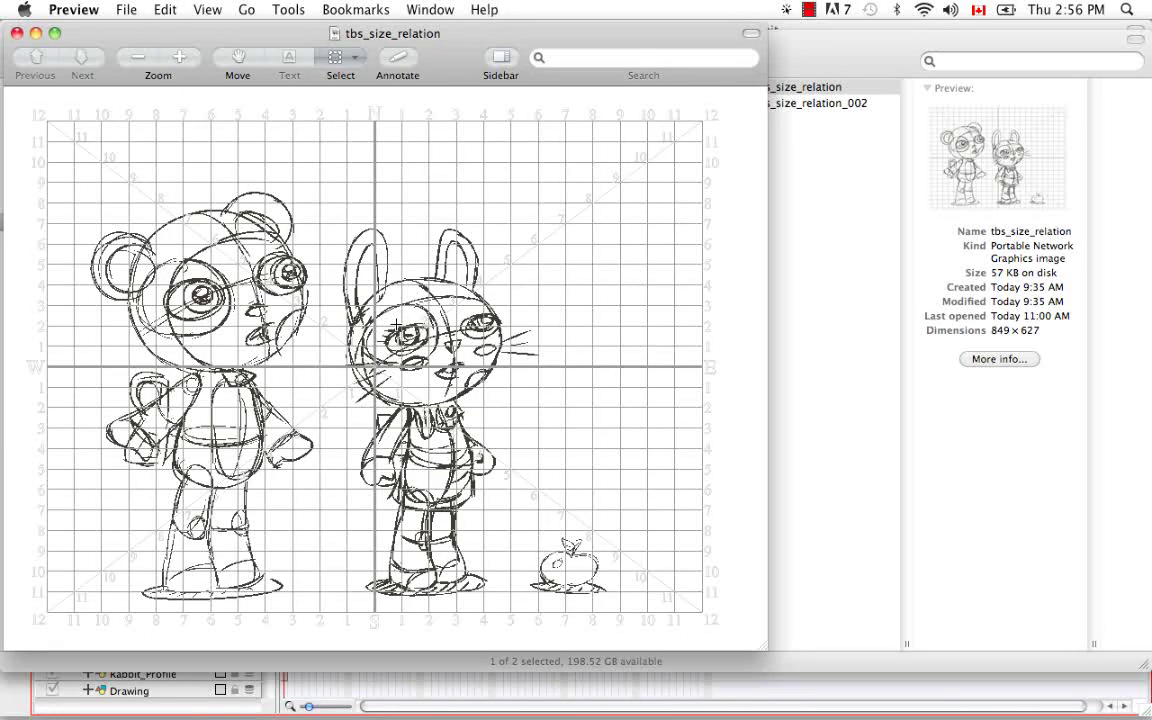
pyautogui.click(35, 33)
pyautogui.click(14, 40)
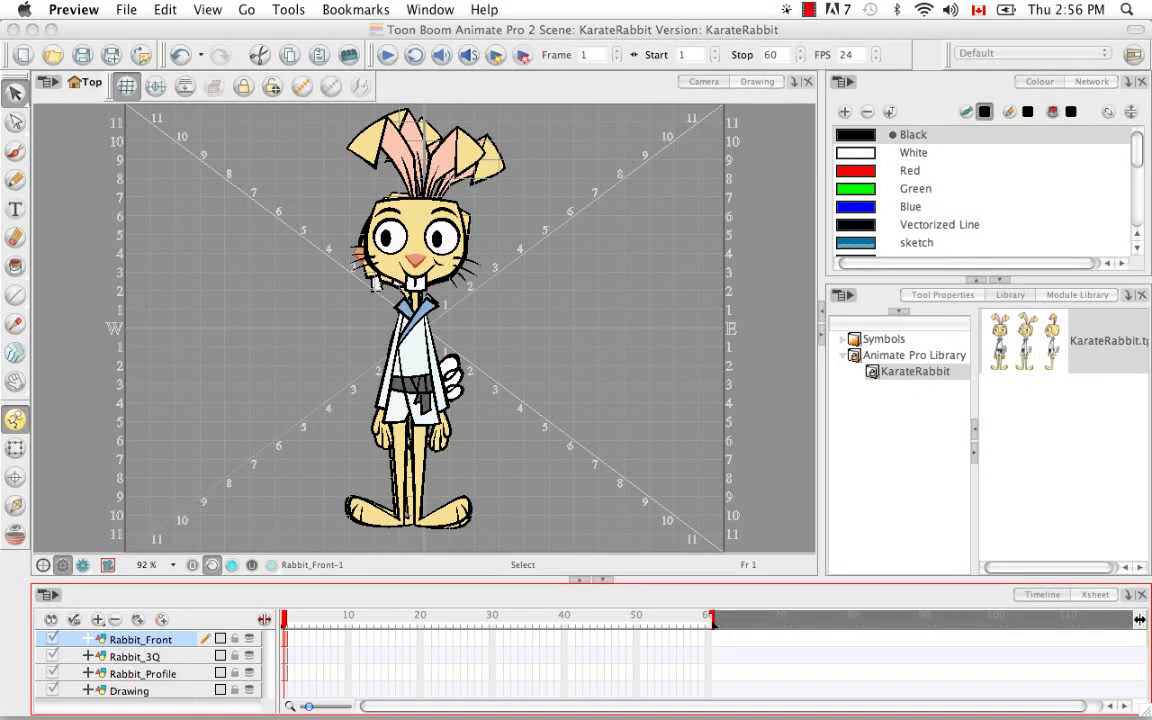
# Step: Bring back the tbs_size_relation image in Preview to compare the characters' sizes against the grid, and minimize it again
pyautogui.moveTo(720, 700)
pyautogui.click(925, 678)
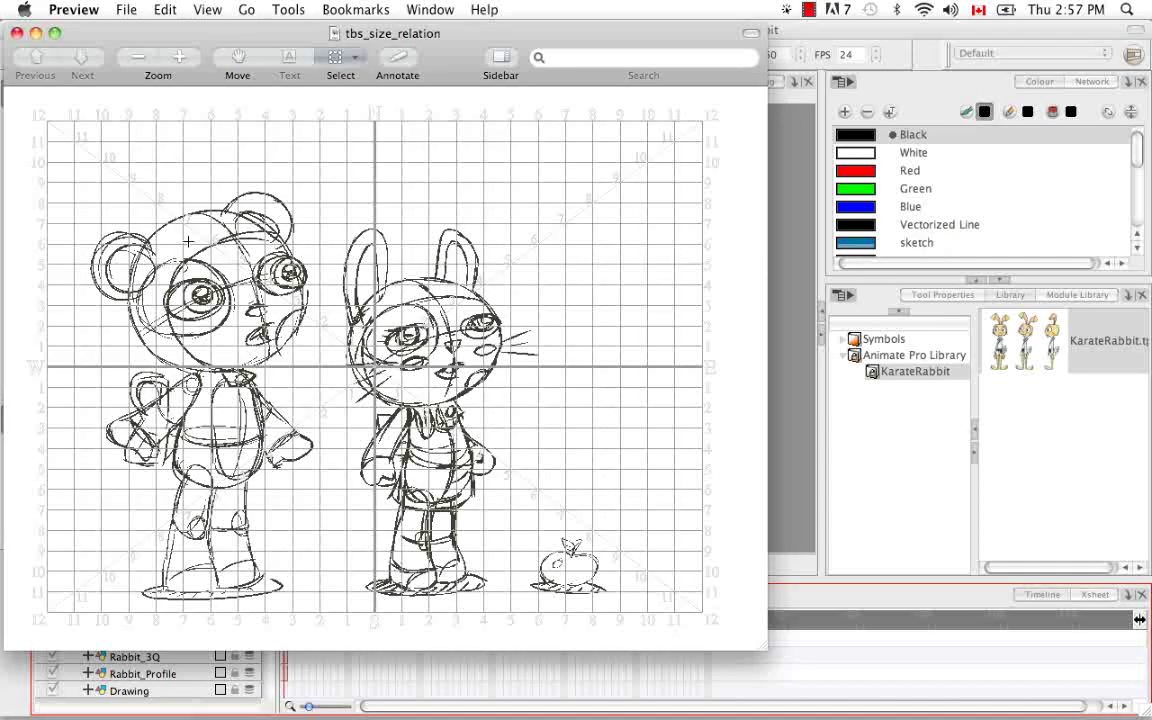
pyautogui.click(35, 32)
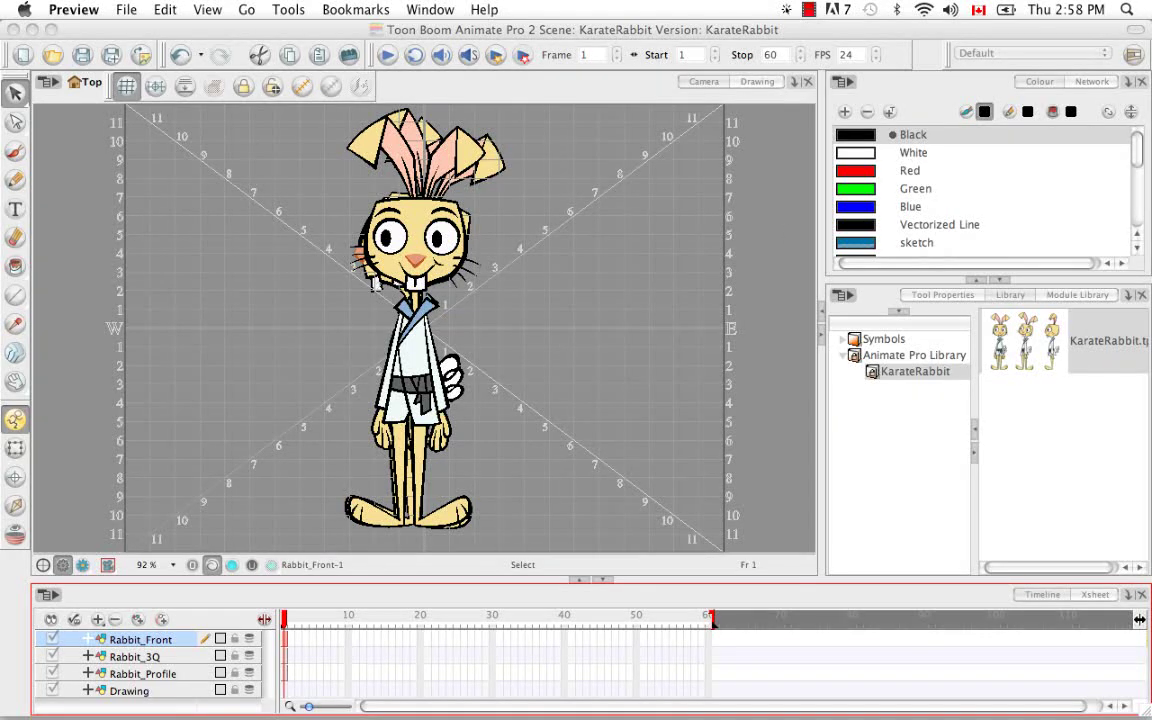
# Step: Switch to Finder, examine the tbs_size_relation_002 image from the Pack07 Source folder for line thickness at two character sizes, and close it
pyautogui.moveTo(741, 676)
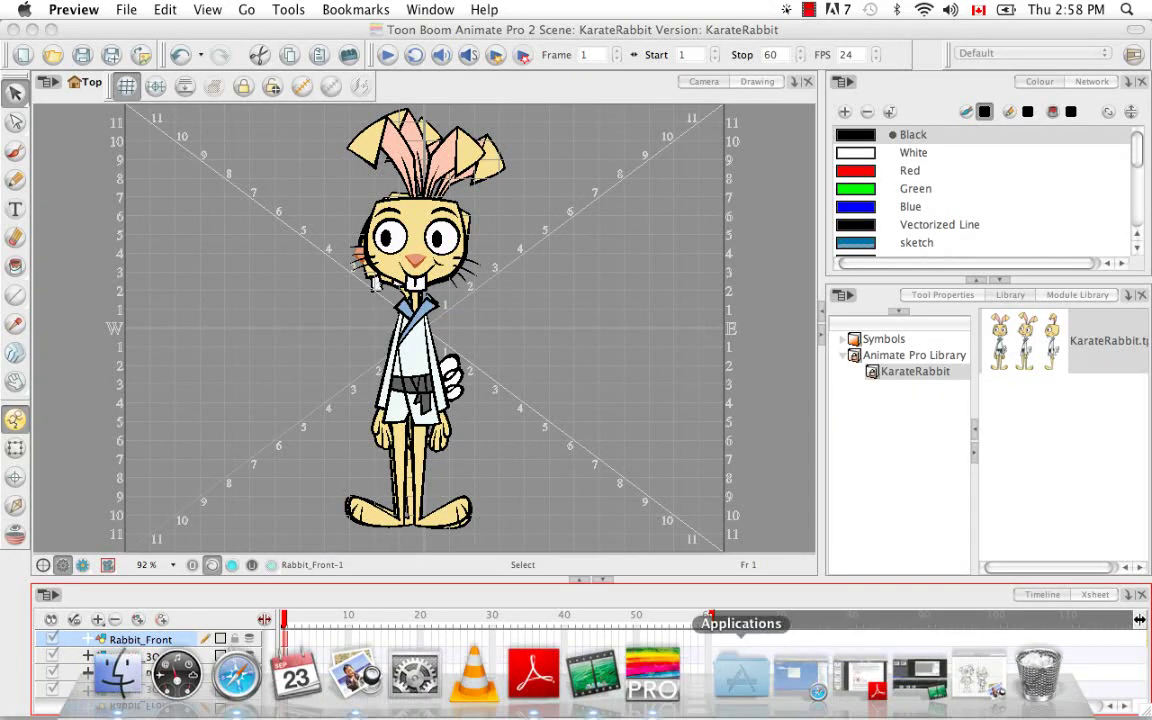
pyautogui.click(116, 672)
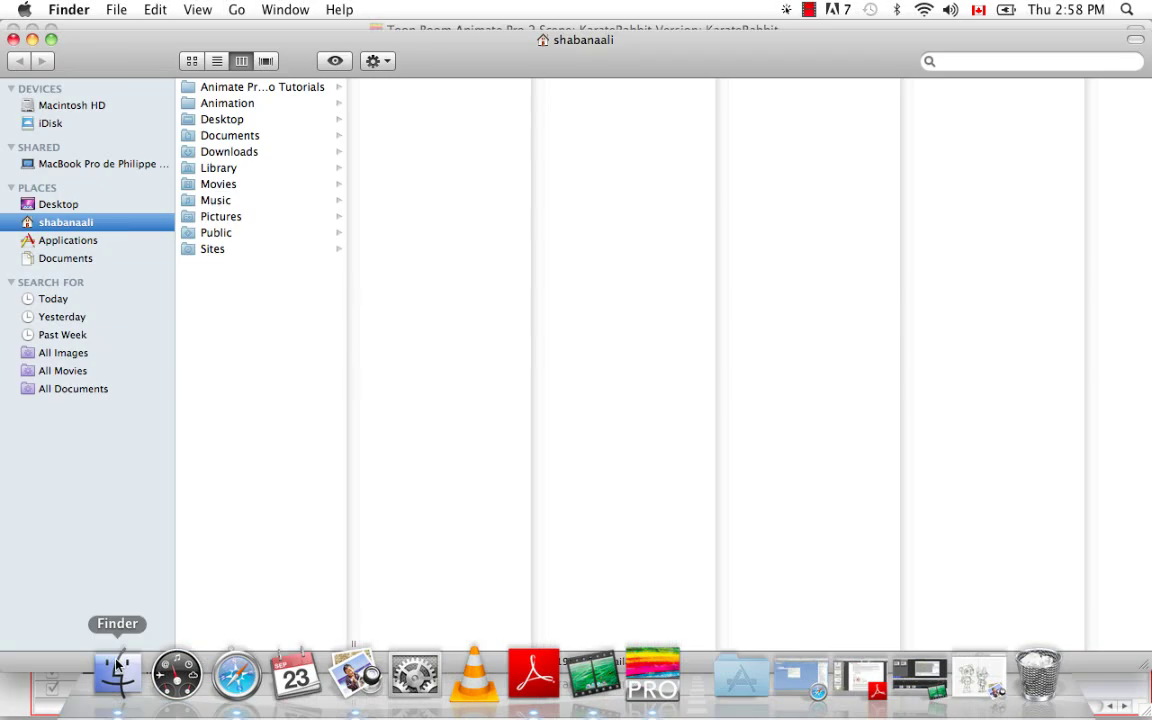
pyautogui.click(199, 101)
pyautogui.click(398, 170)
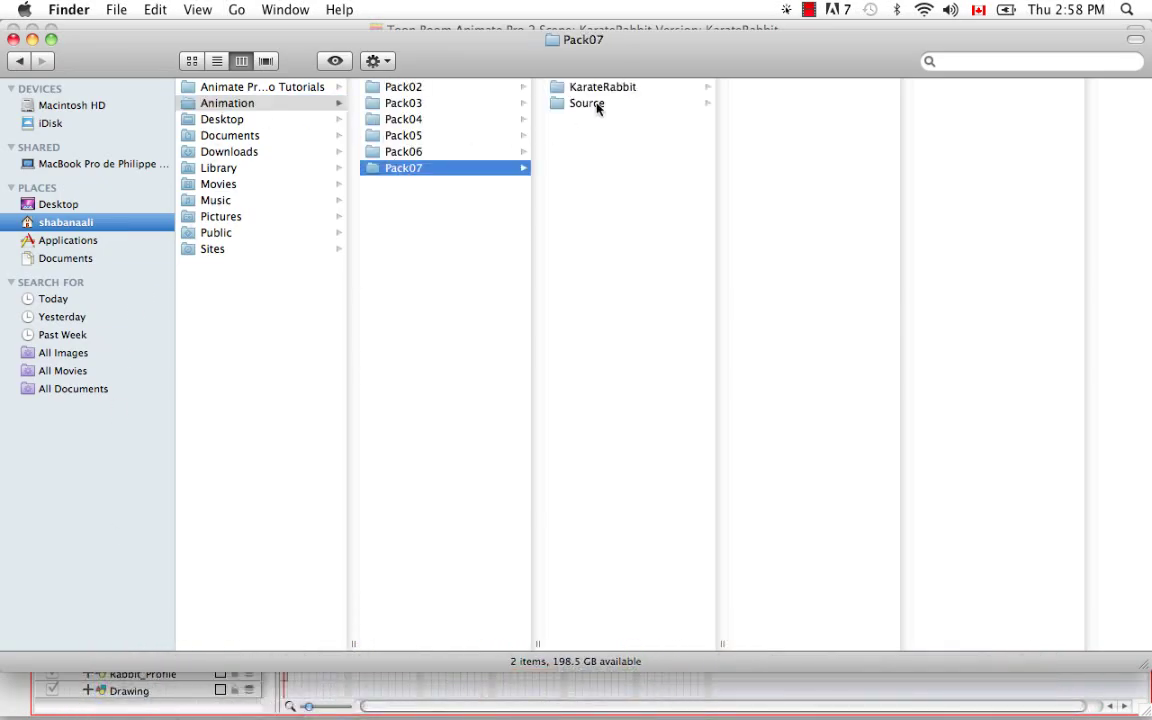
pyautogui.click(599, 104)
pyautogui.doubleClick(795, 104)
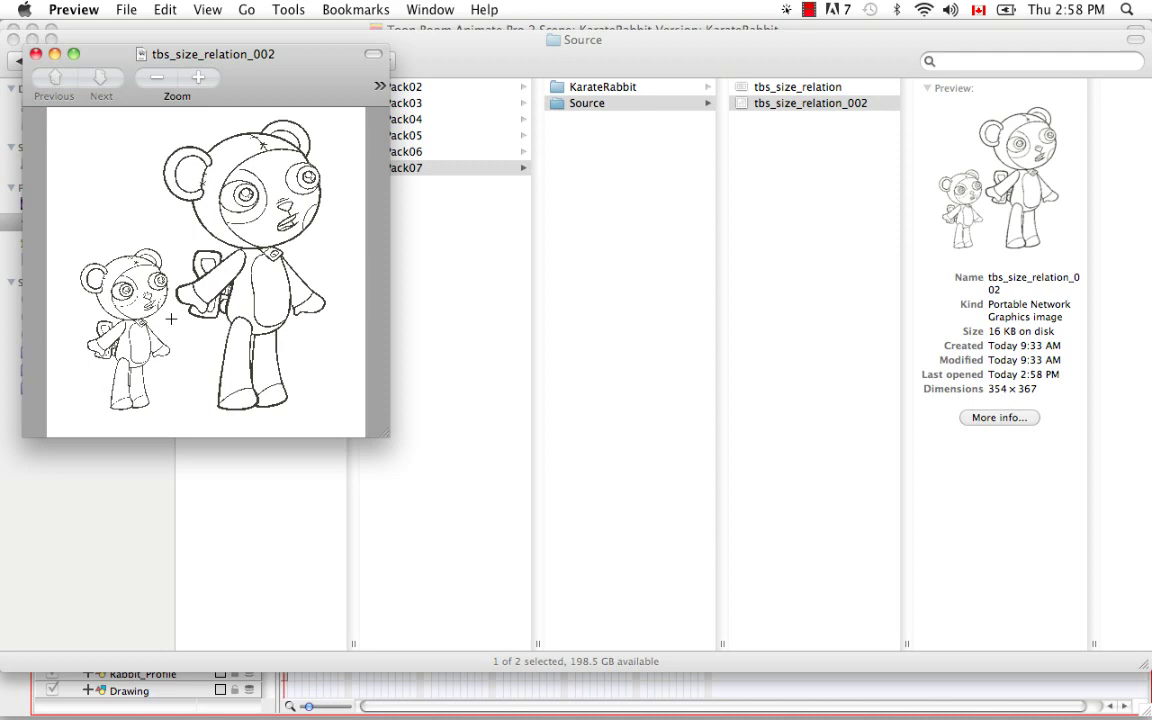
pyautogui.click(35, 54)
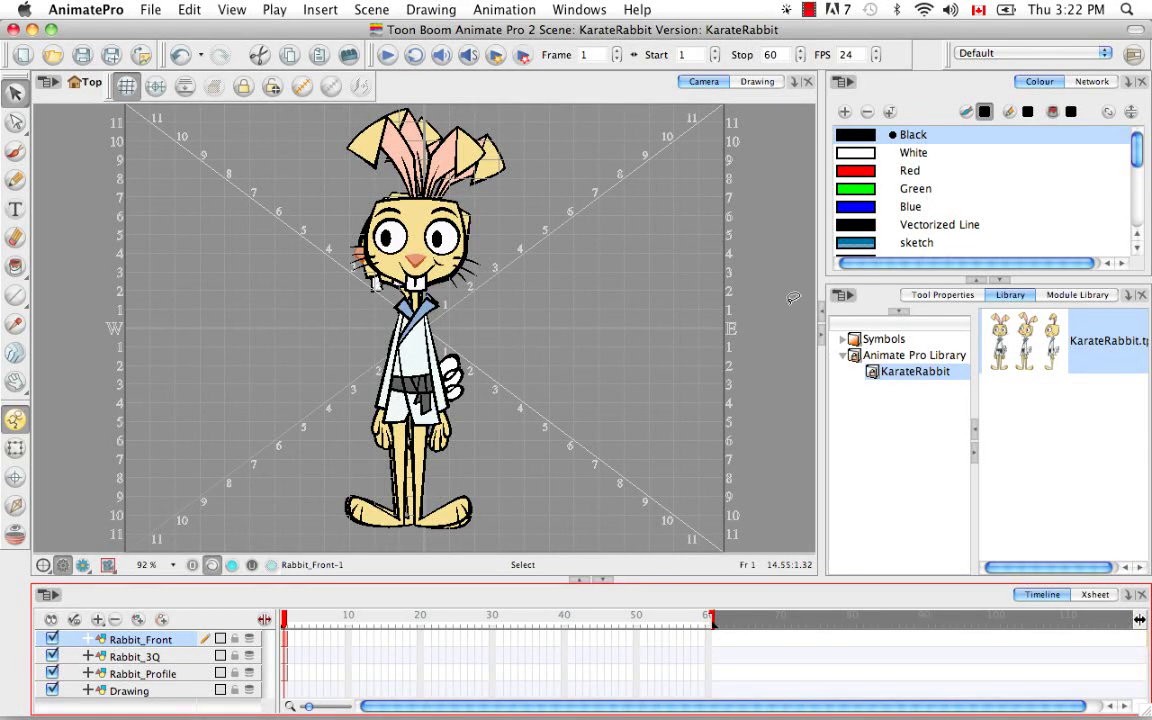
# Step: Activate the Brush tool and display its properties
pyautogui.click(13, 157)
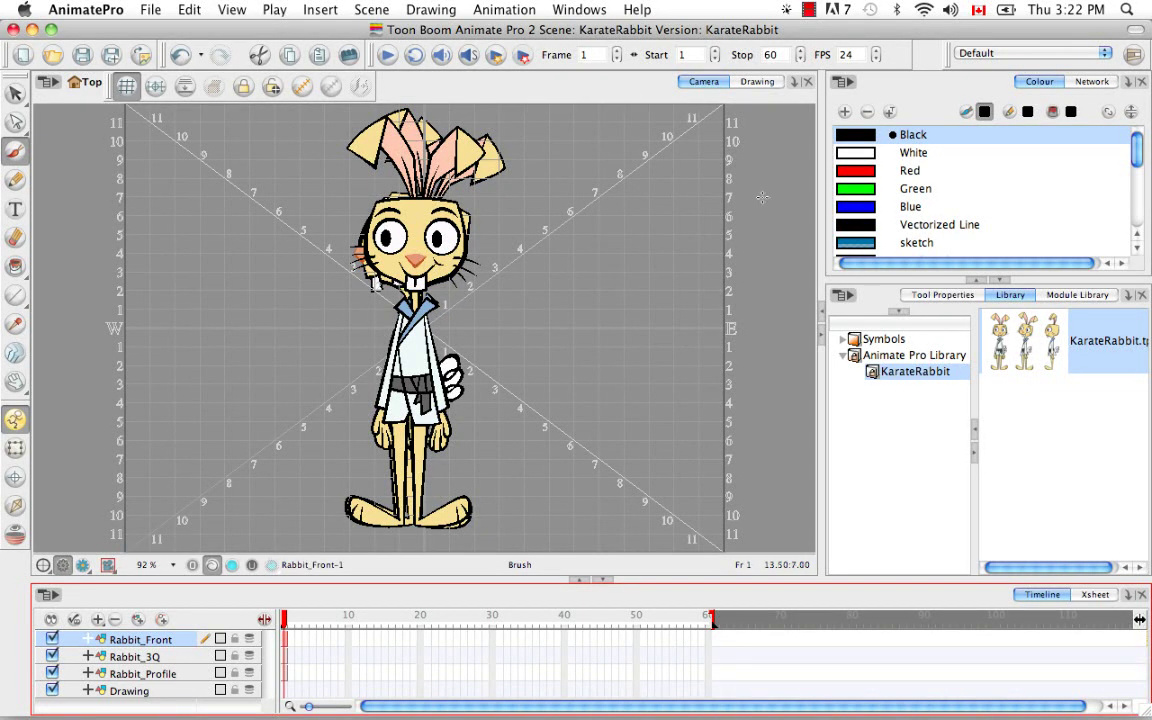
pyautogui.click(941, 294)
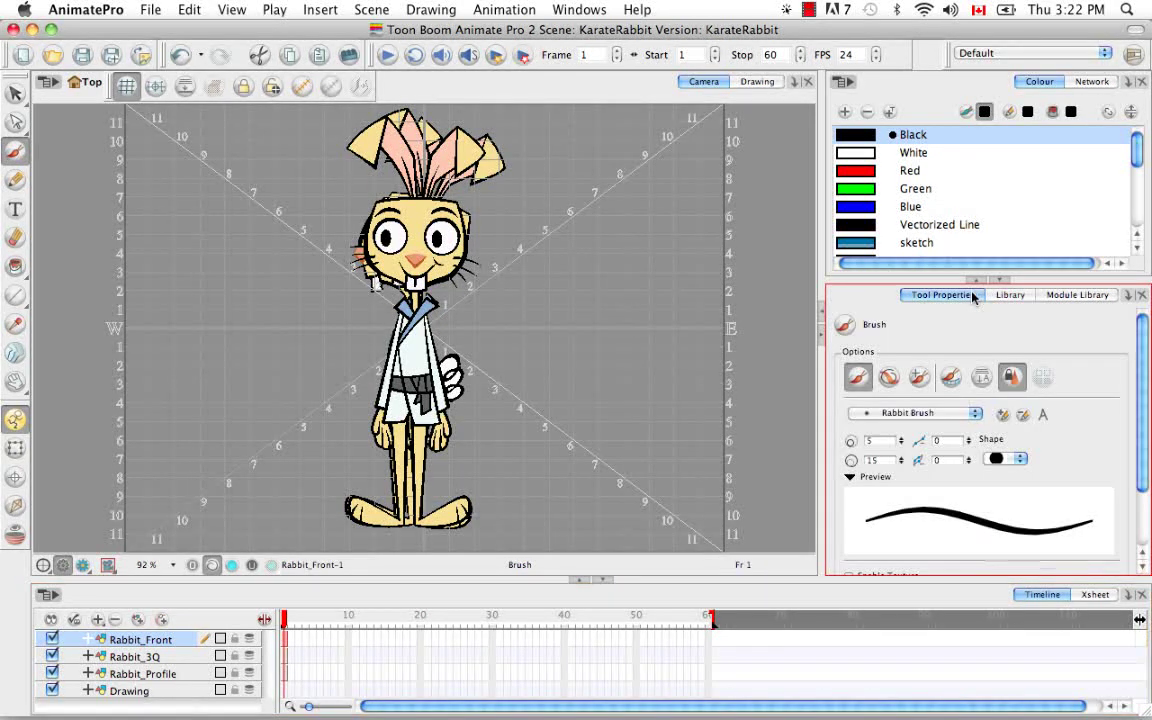